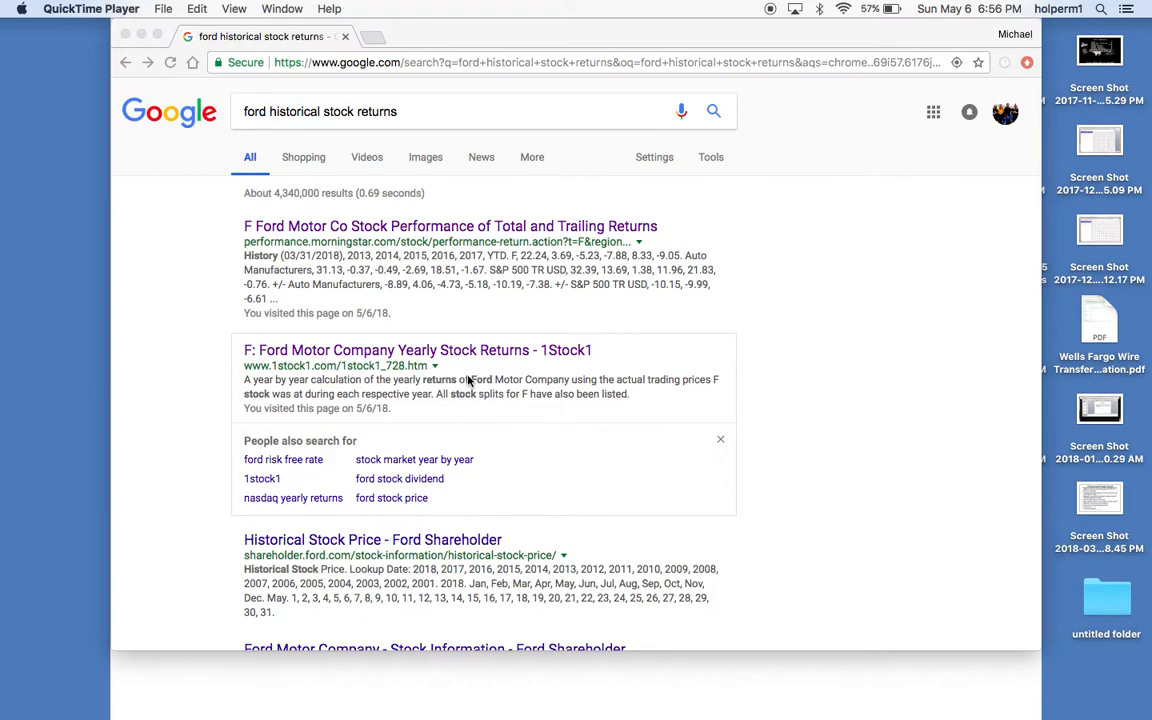
Step: Open the 1Stock1 search result for Ford Motor Company yearly stock returns and skim its returns table
{"action": "left_click", "coordinate": [342, 373]}
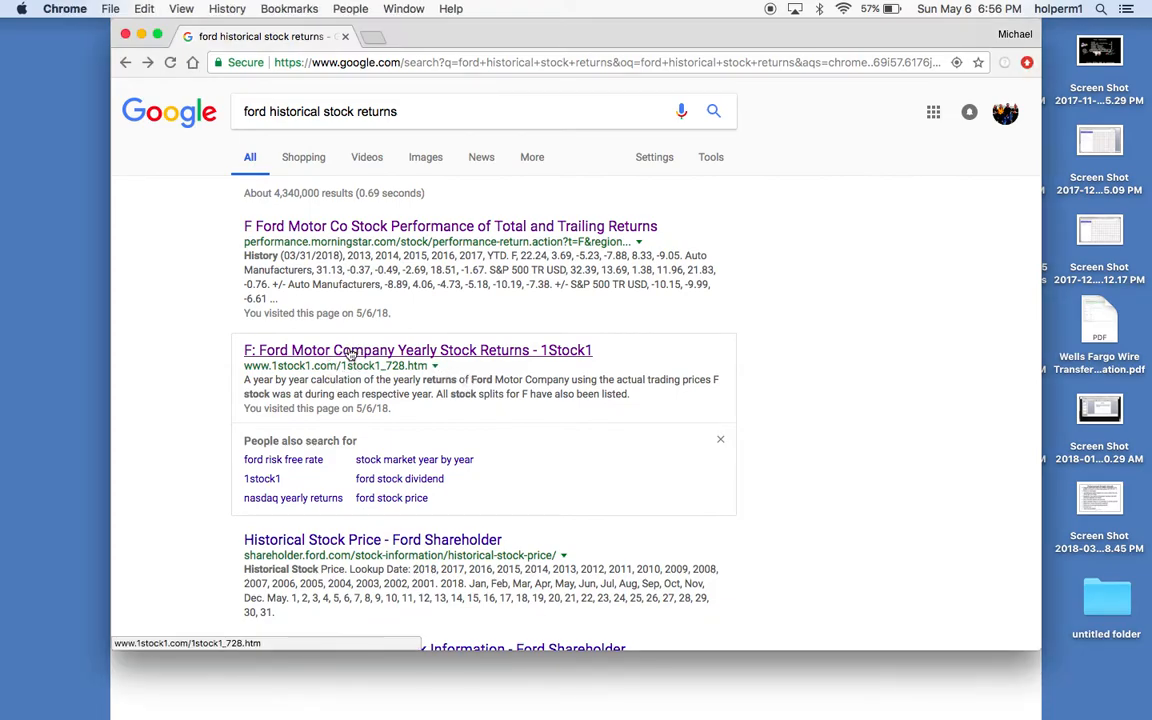
{"action": "left_click", "coordinate": [350, 352]}
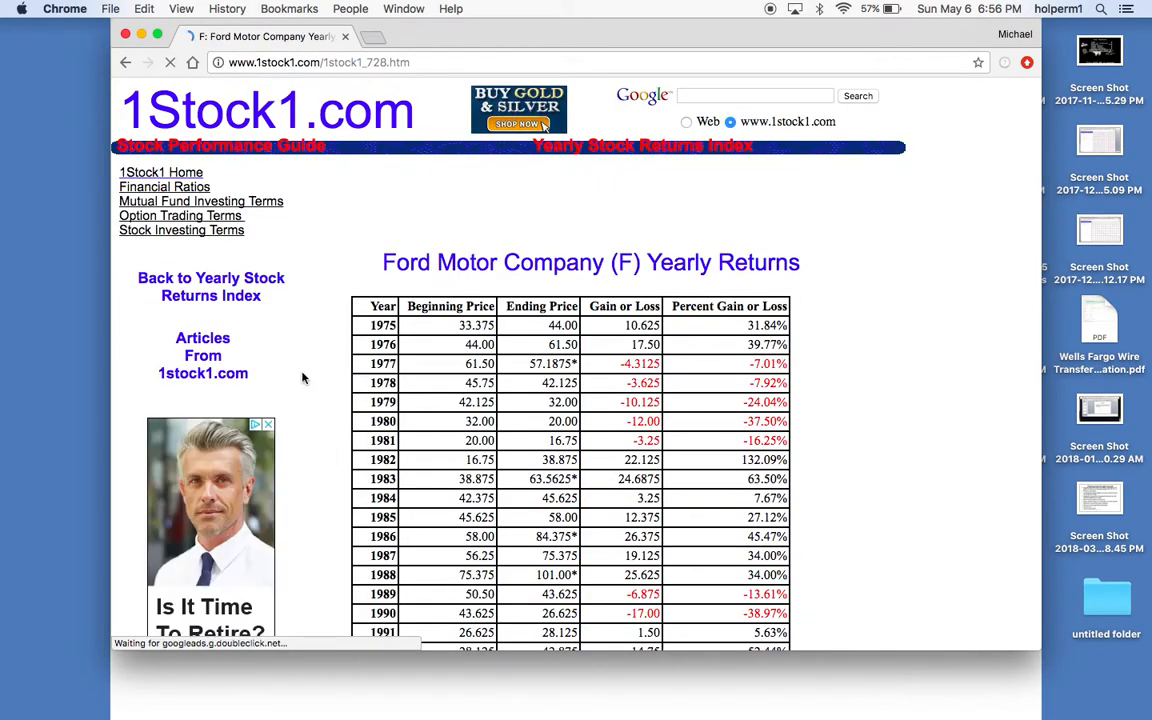
{"action": "scroll", "coordinate": [303, 378], "scroll_direction": "down", "scroll_amount": 5}
{"action": "scroll", "coordinate": [303, 378], "scroll_direction": "up", "scroll_amount": 4}
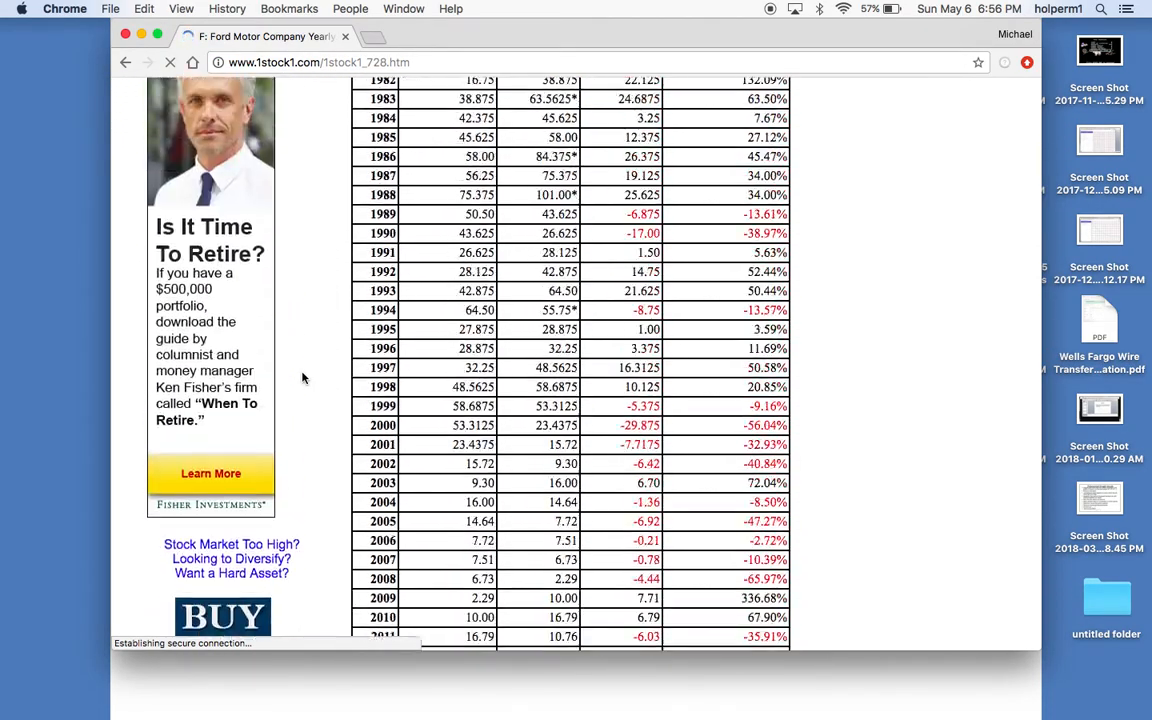
{"action": "scroll", "coordinate": [303, 378], "scroll_direction": "up", "scroll_amount": 2}
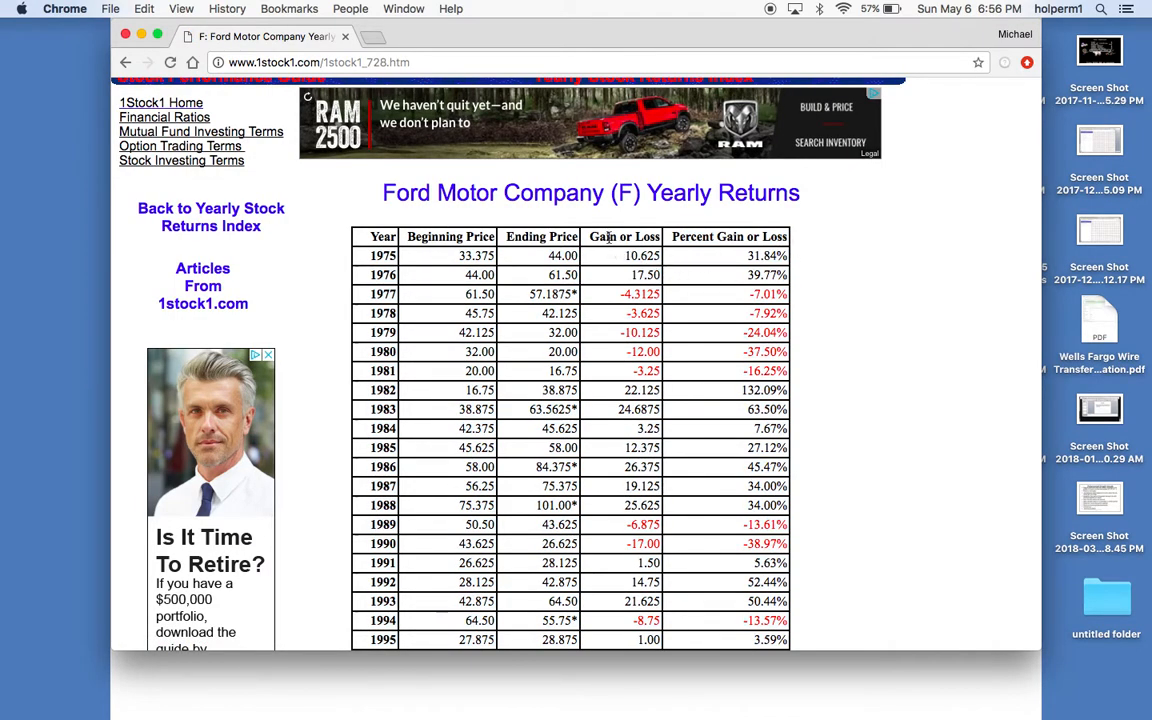
Step: Select and copy the entire Ford yearly returns table, from the header row through 2017
{"action": "scroll", "coordinate": [638, 240], "scroll_direction": "down", "scroll_amount": 5}
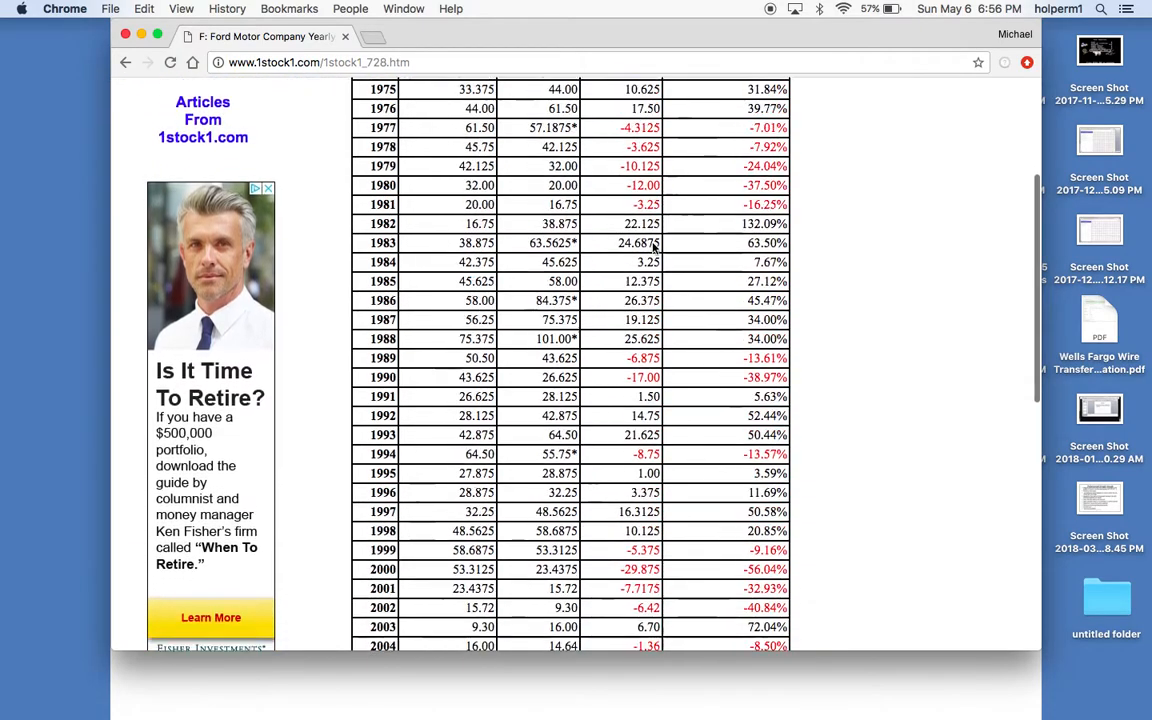
{"action": "scroll", "coordinate": [653, 243], "scroll_direction": "down", "scroll_amount": 4}
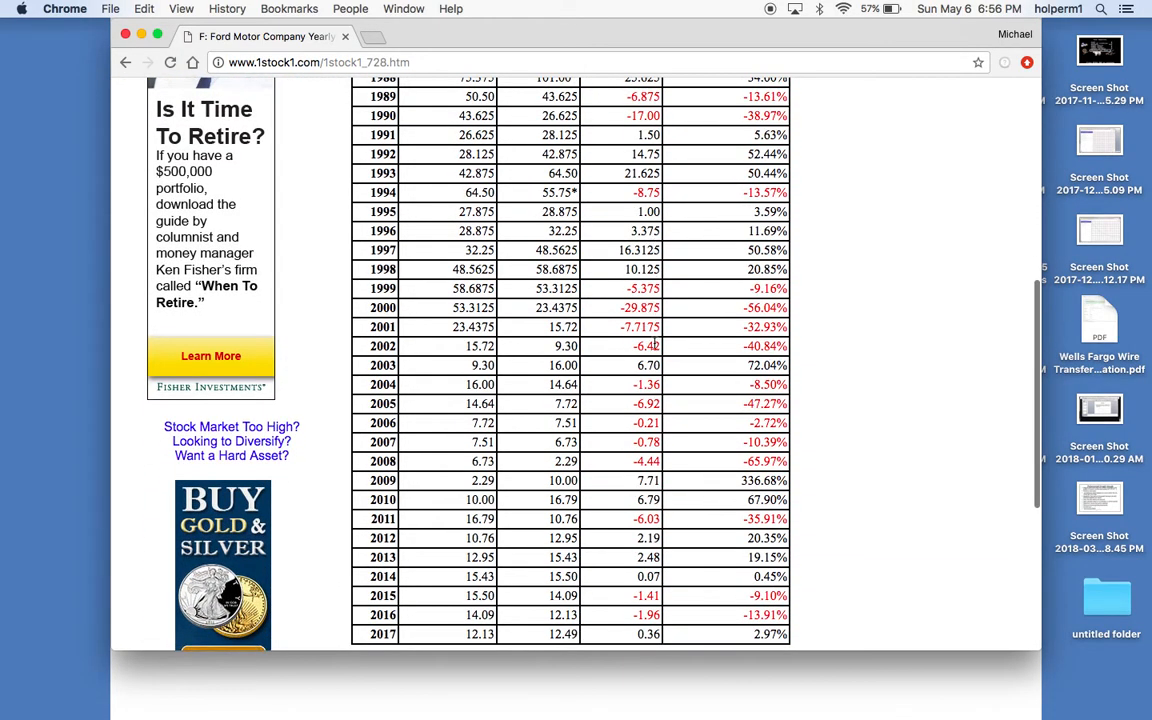
{"action": "scroll", "coordinate": [655, 343], "scroll_direction": "up", "scroll_amount": 2}
{"action": "scroll", "coordinate": [656, 343], "scroll_direction": "up", "scroll_amount": 7}
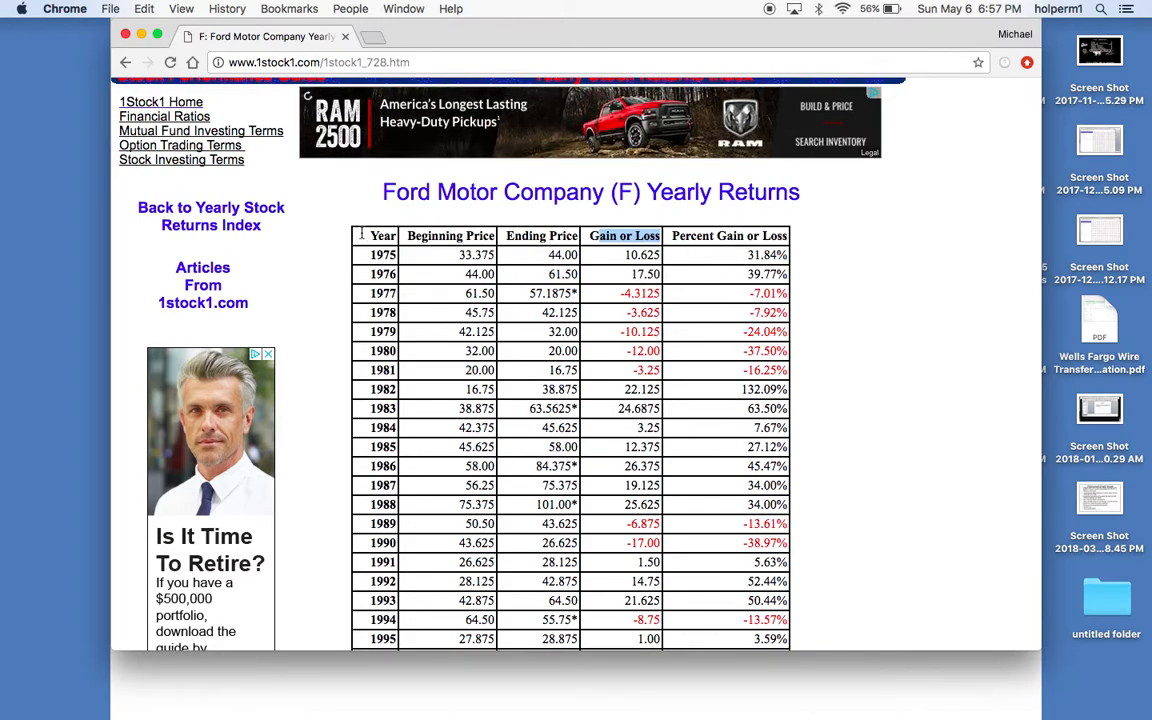
{"action": "left_click_drag", "start_coordinate": [361, 236], "coordinate": [786, 287]}
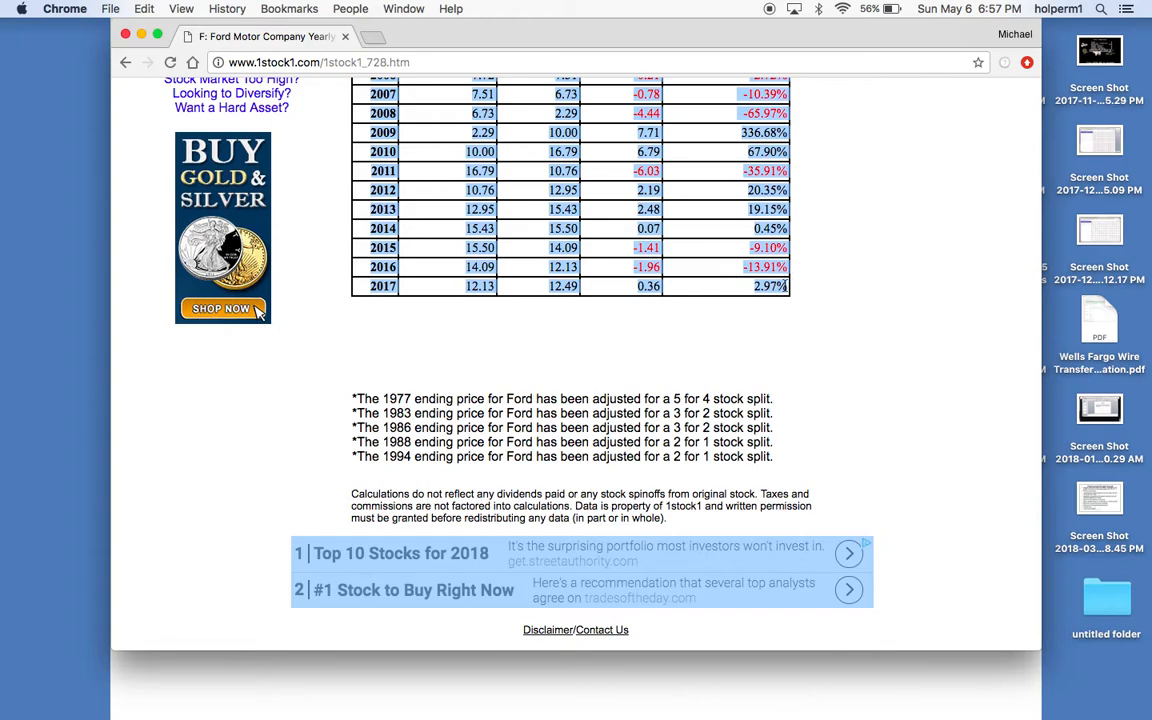
Step: Search for Google Sheets in a new browser tab, open it and create a blank spreadsheet
{"action": "left_click", "coordinate": [374, 37]}
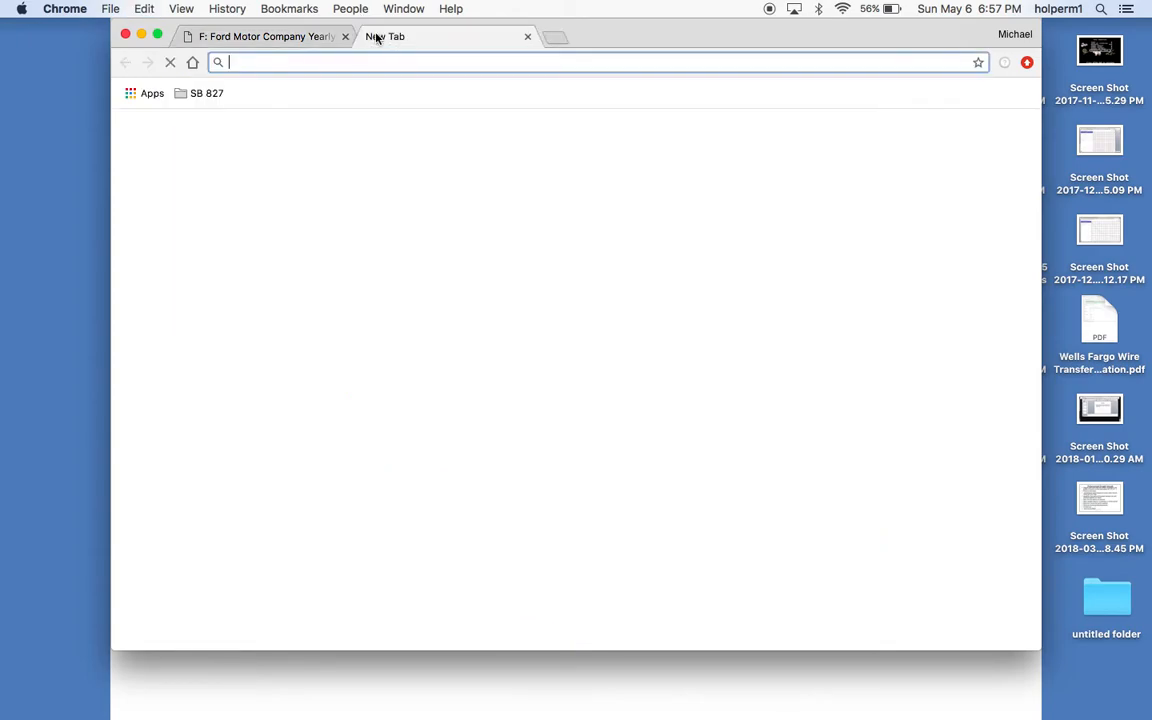
{"action": "type", "text": "google sheet"}
{"action": "key", "text": "Return"}
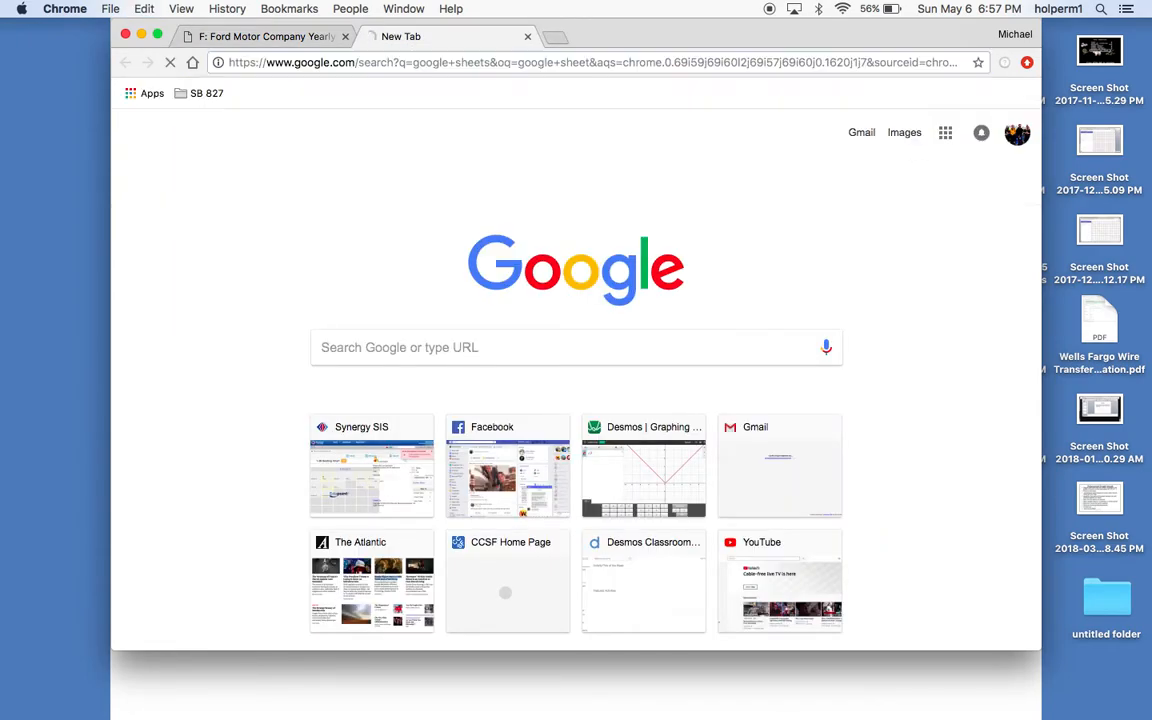
{"action": "left_click", "coordinate": [378, 228]}
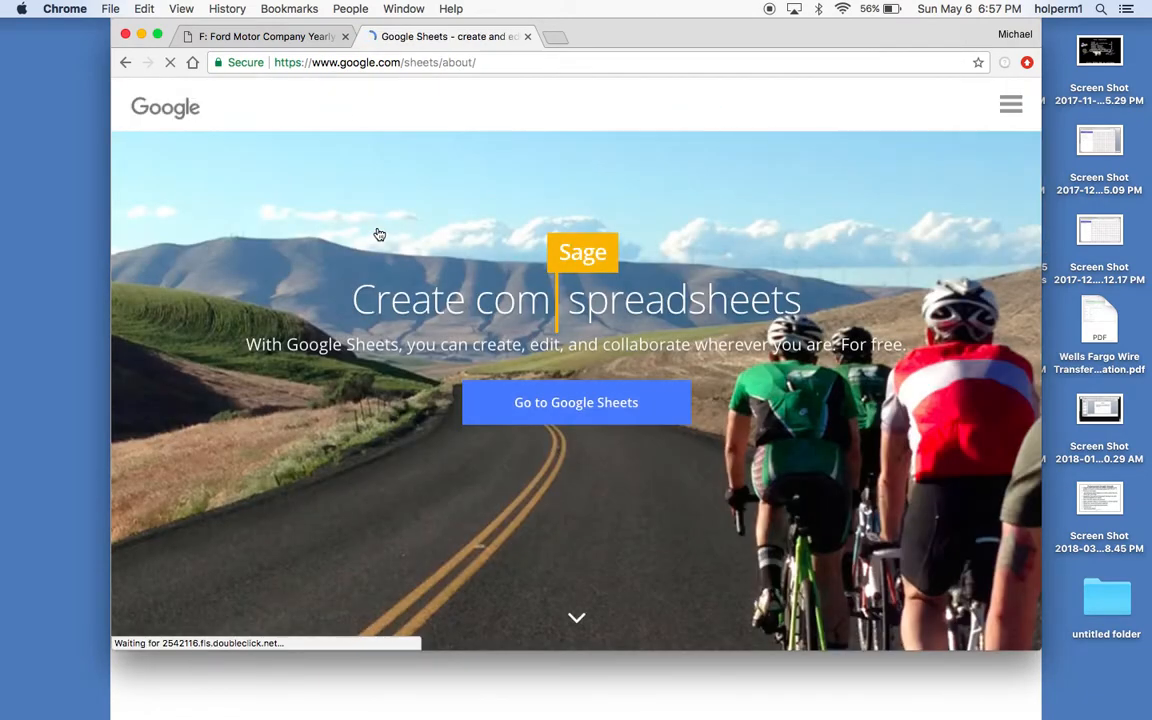
{"action": "left_click", "coordinate": [546, 402]}
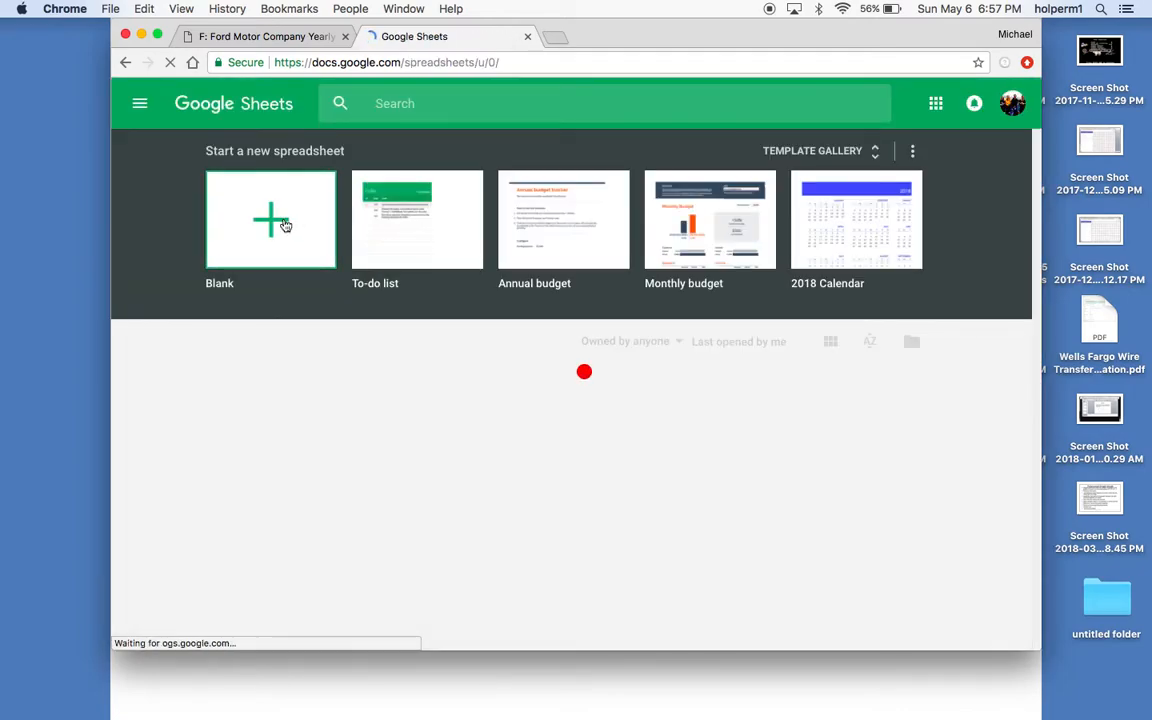
{"action": "left_click", "coordinate": [284, 225]}
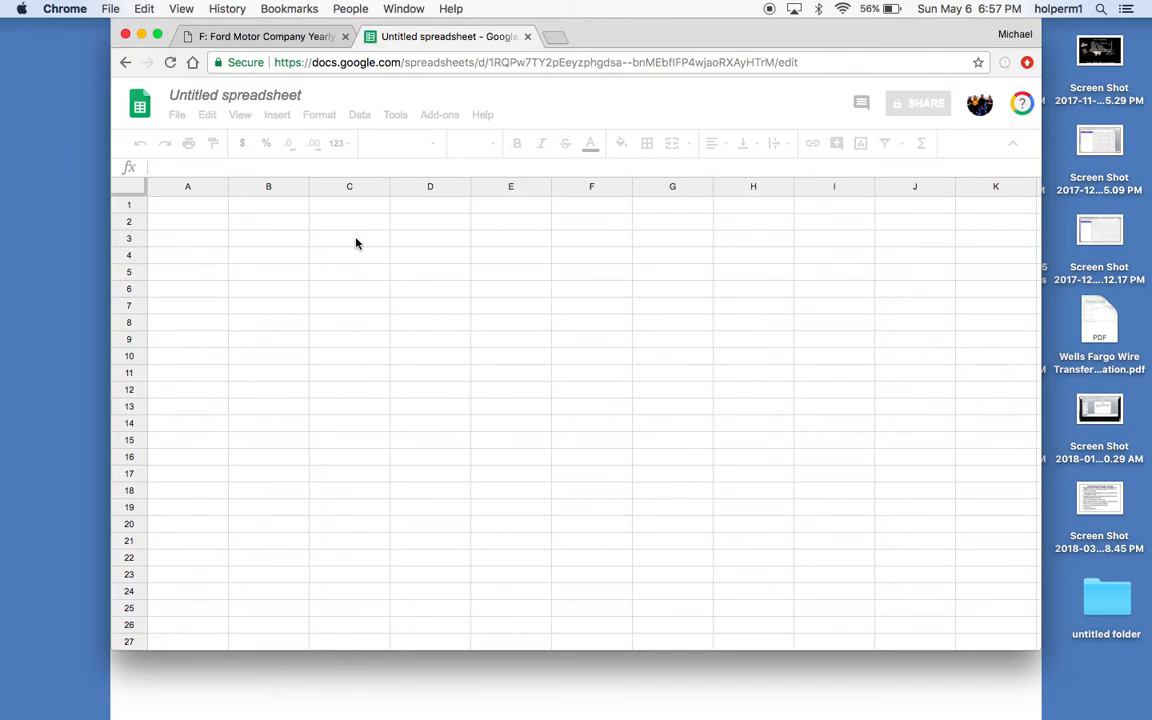
Step: Paste the copied web data at cell C3 and delete rows 3 to 11 holding the website header and links
{"action": "left_click", "coordinate": [357, 241]}
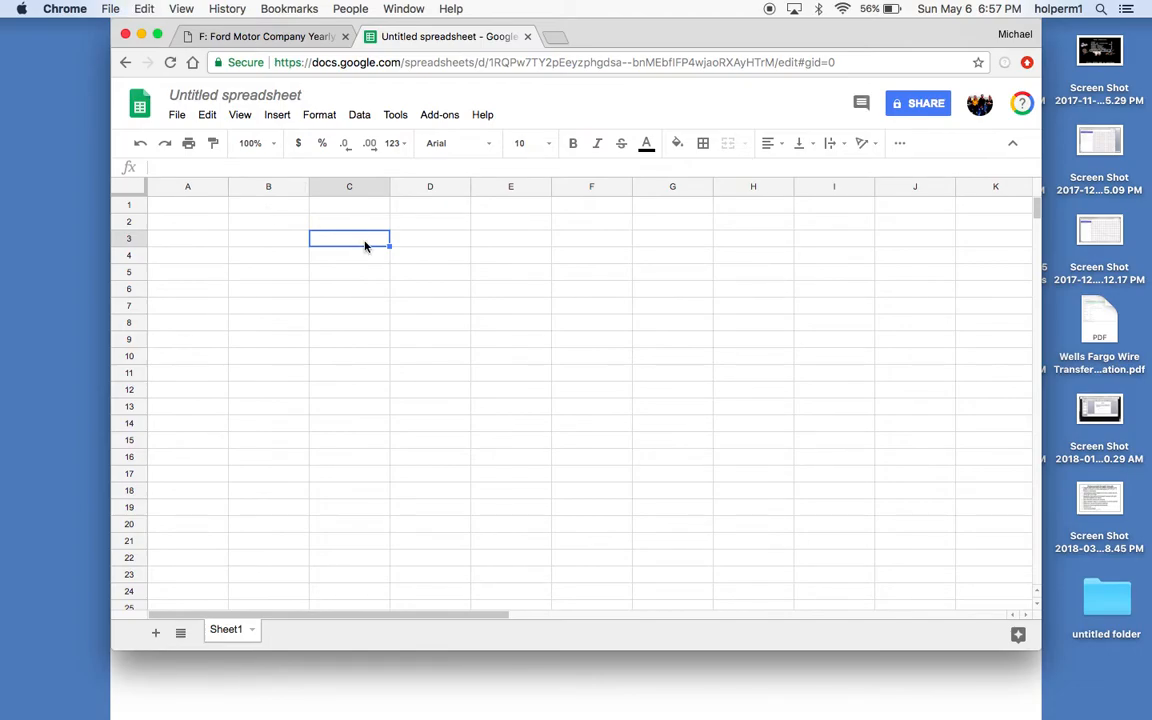
{"action": "key", "text": "super+v"}
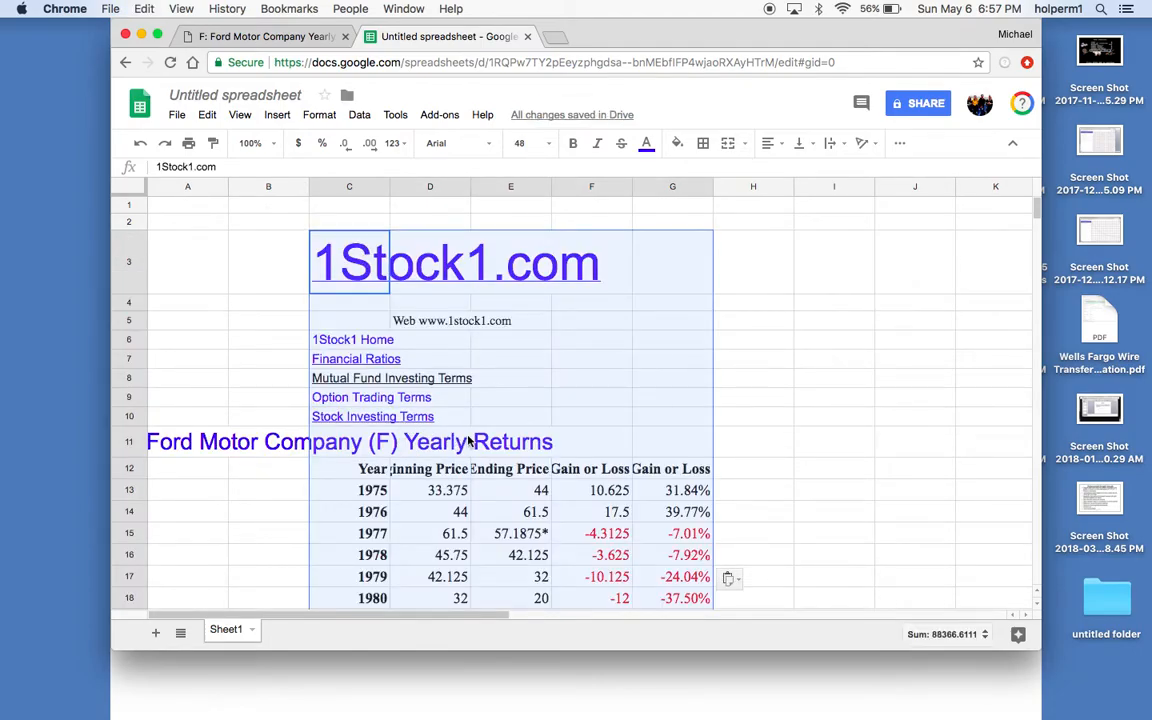
{"action": "left_click", "coordinate": [468, 441]}
{"action": "left_click_drag", "start_coordinate": [468, 441], "coordinate": [420, 238]}
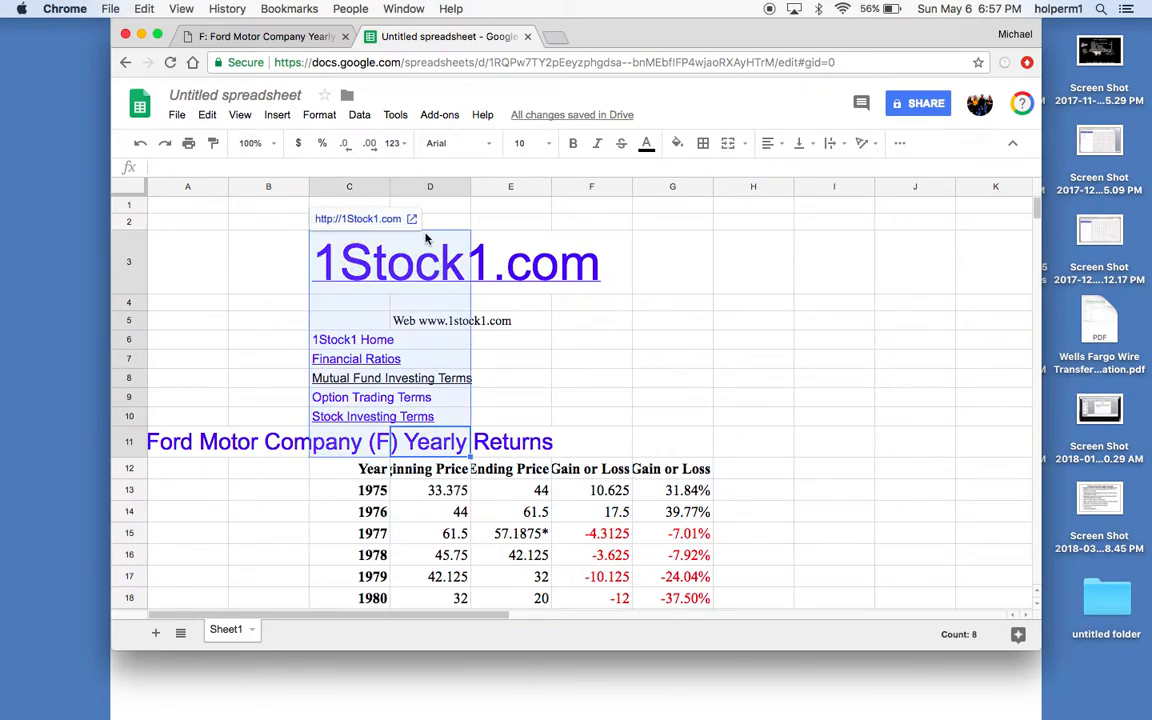
{"action": "key", "text": "Delete"}
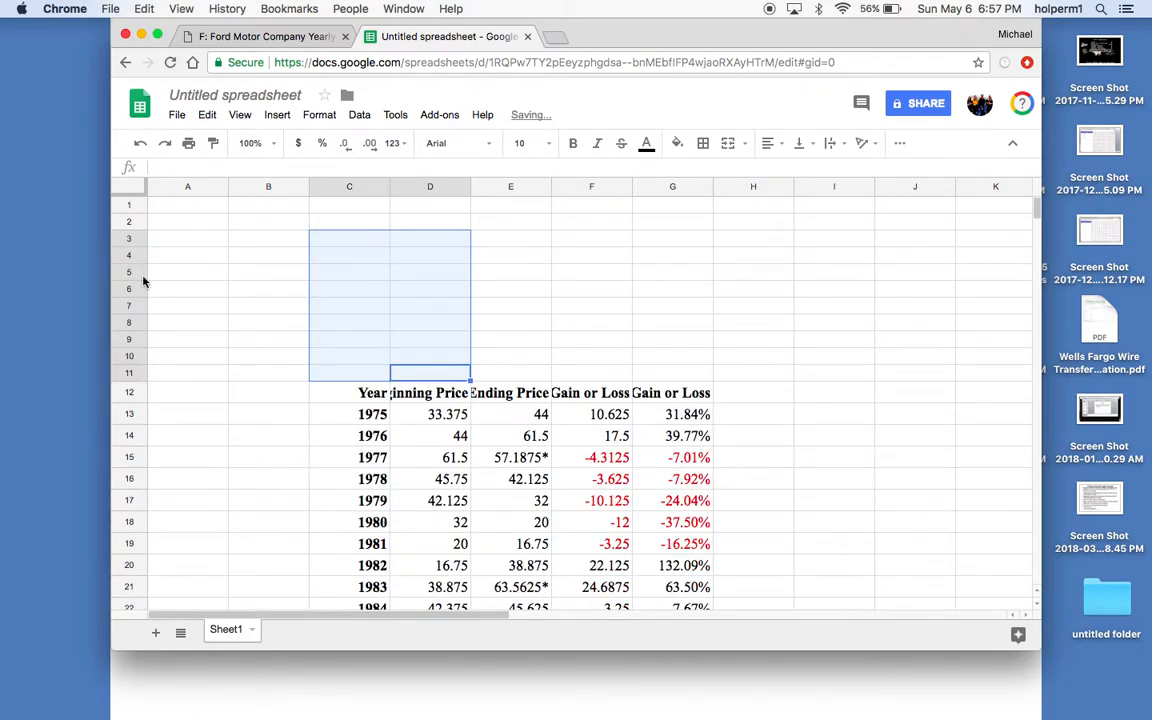
{"action": "right_click", "coordinate": [127, 245]}
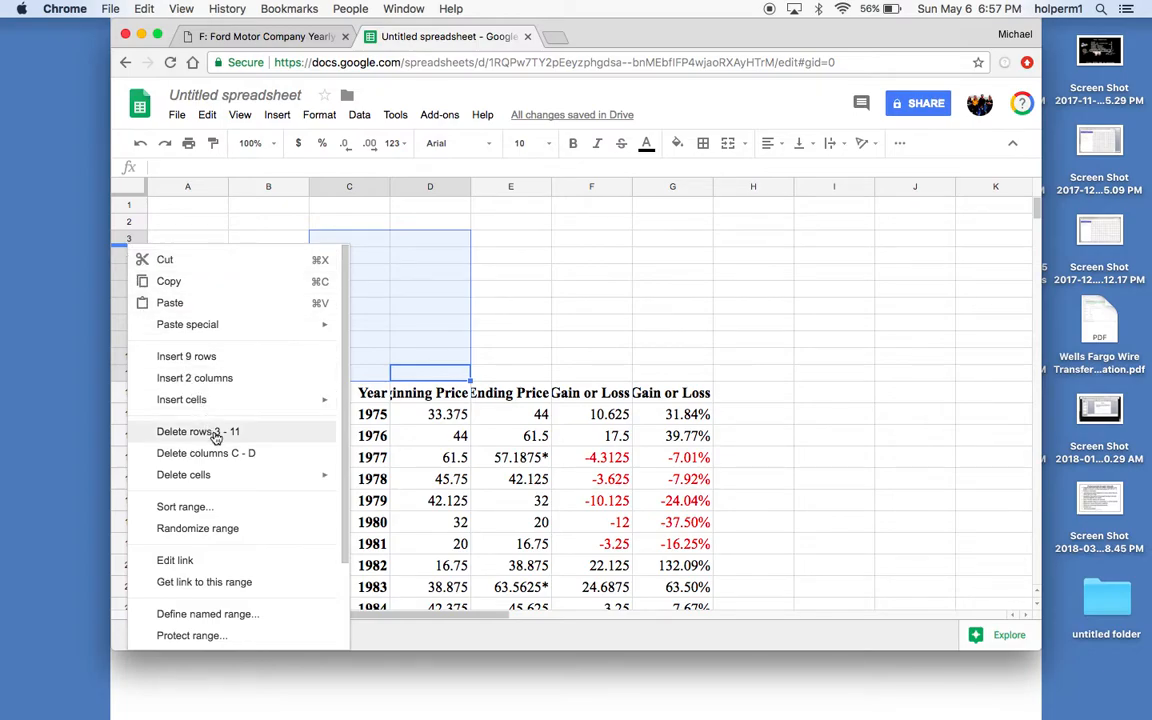
{"action": "left_click", "coordinate": [215, 438]}
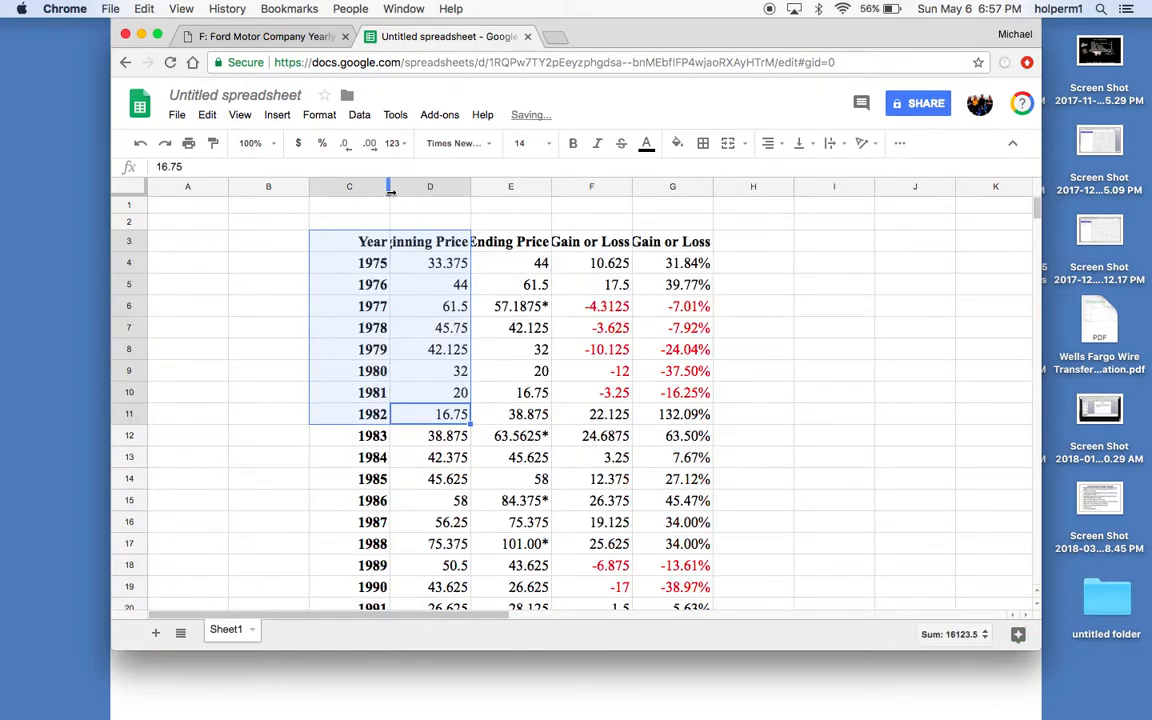
Step: Widen columns C, D and G so the Beginning Price and Percent Gain or Loss headers fit
{"action": "left_click_drag", "start_coordinate": [389, 186], "coordinate": [424, 188]}
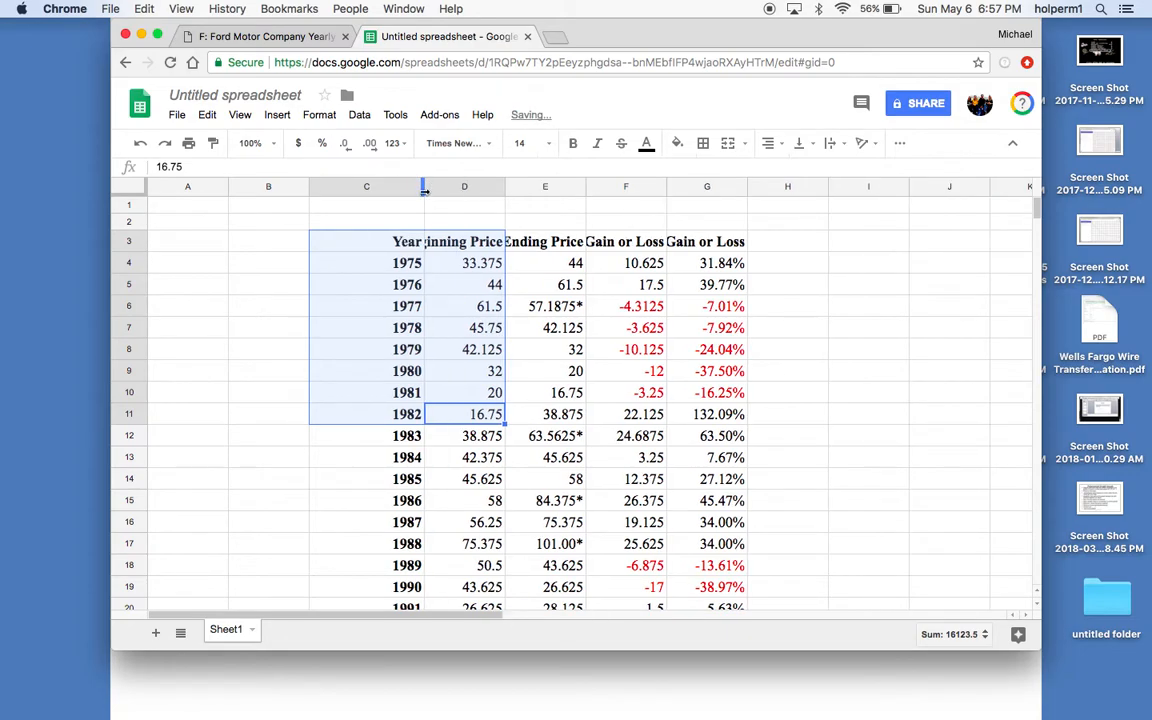
{"action": "left_click_drag", "start_coordinate": [503, 189], "coordinate": [540, 189]}
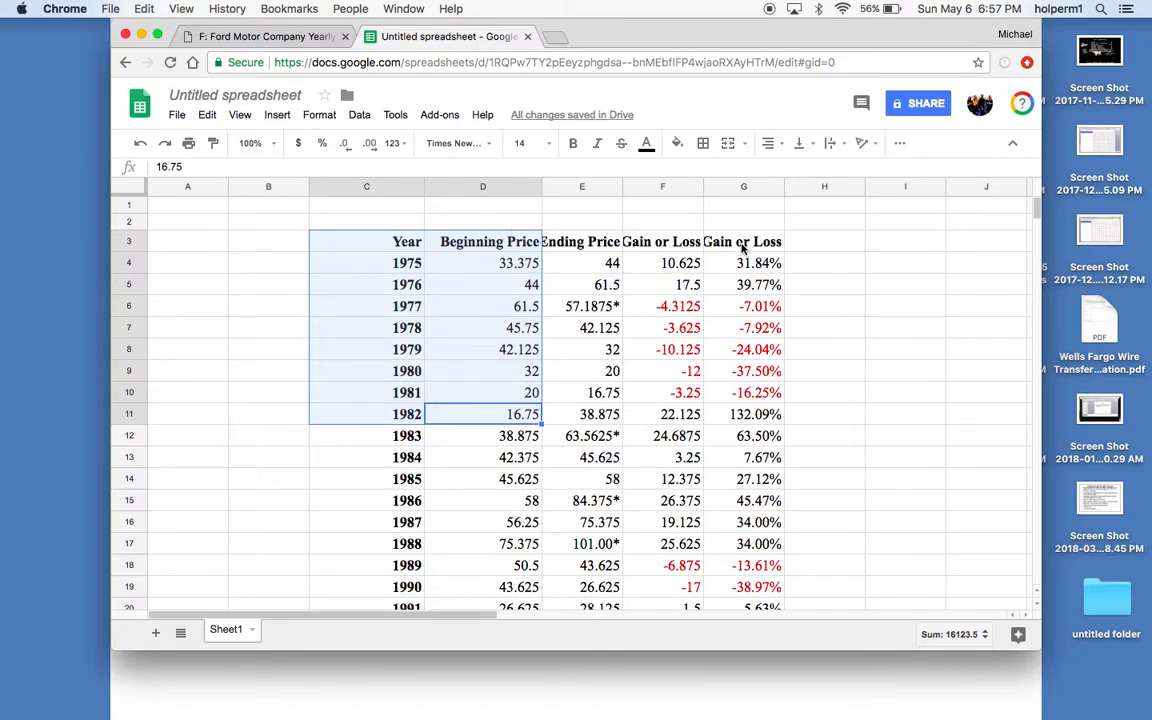
{"action": "left_click_drag", "start_coordinate": [865, 186], "coordinate": [841, 185]}
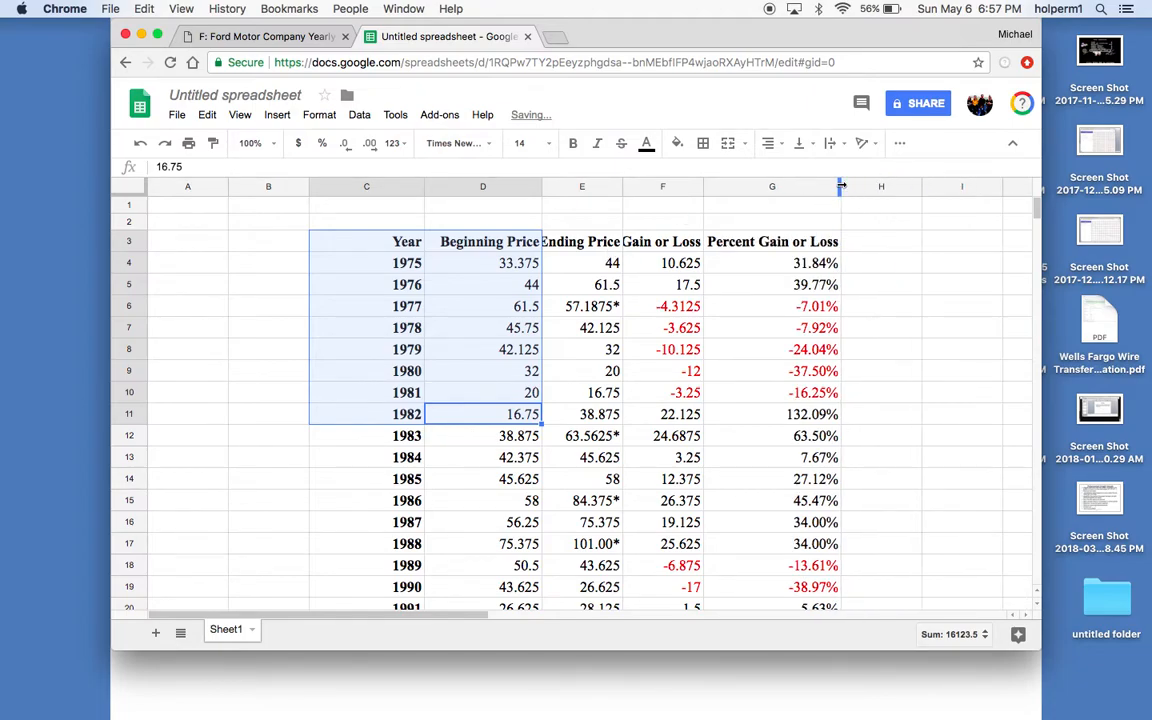
Step: Start a MIN formula in cell A3
{"action": "left_click", "coordinate": [197, 248]}
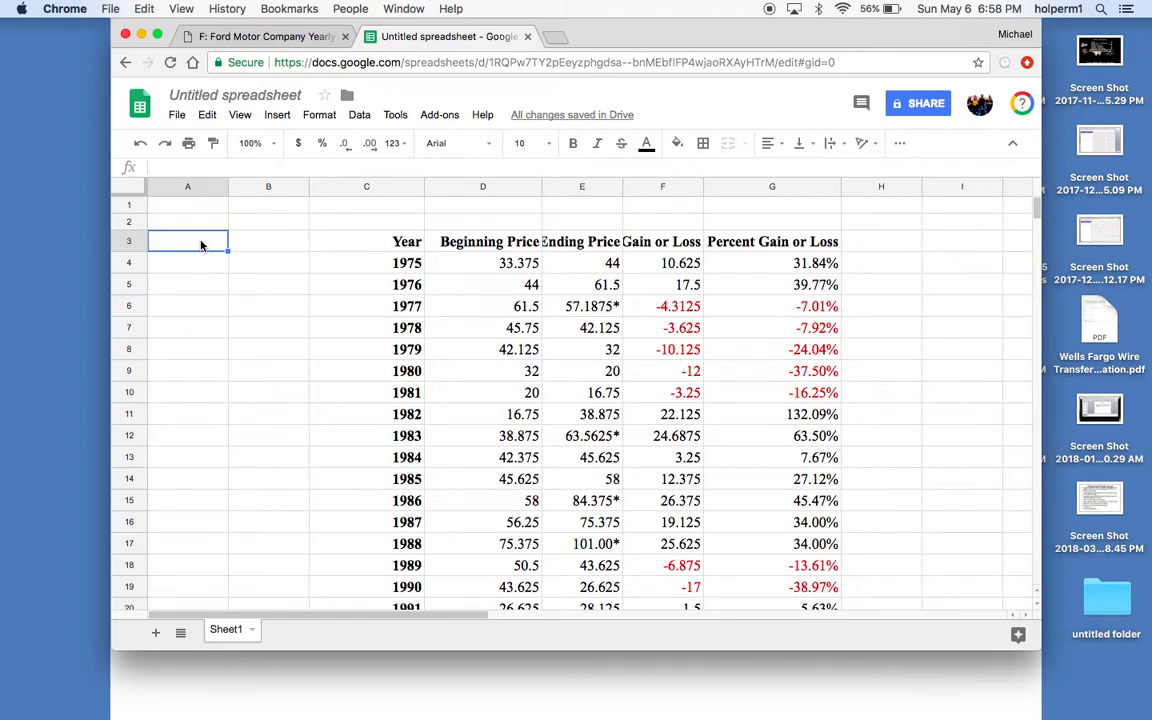
{"action": "type", "text": "="}
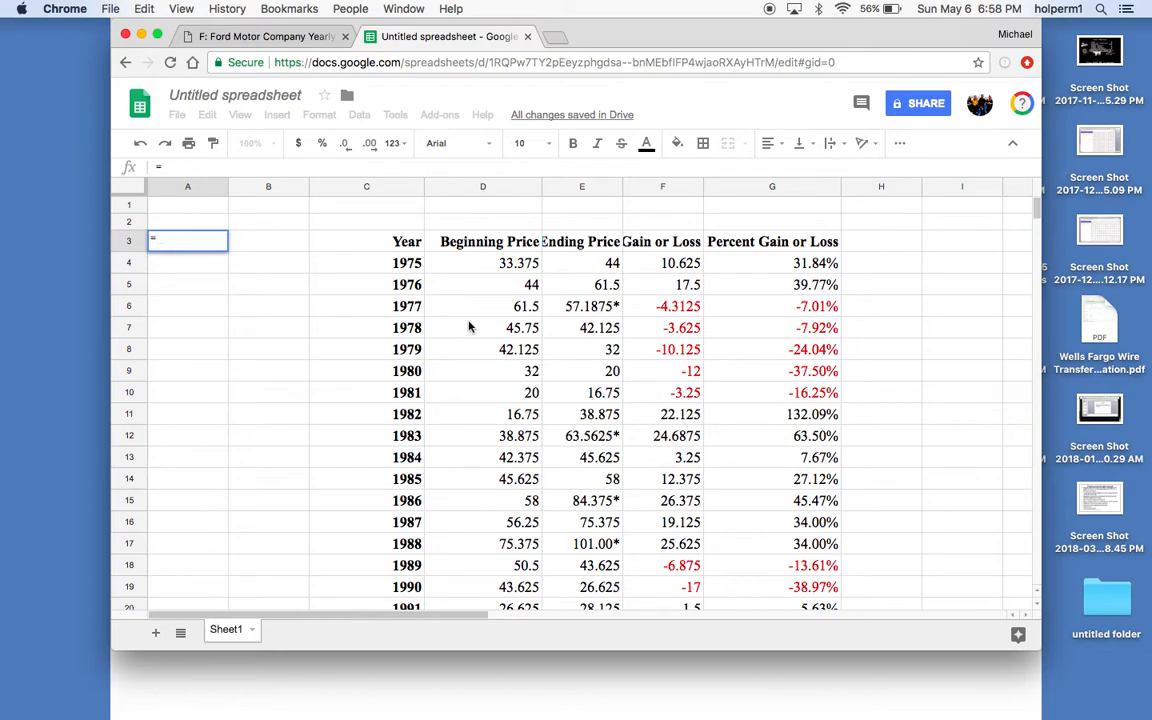
{"action": "type", "text": "min"}
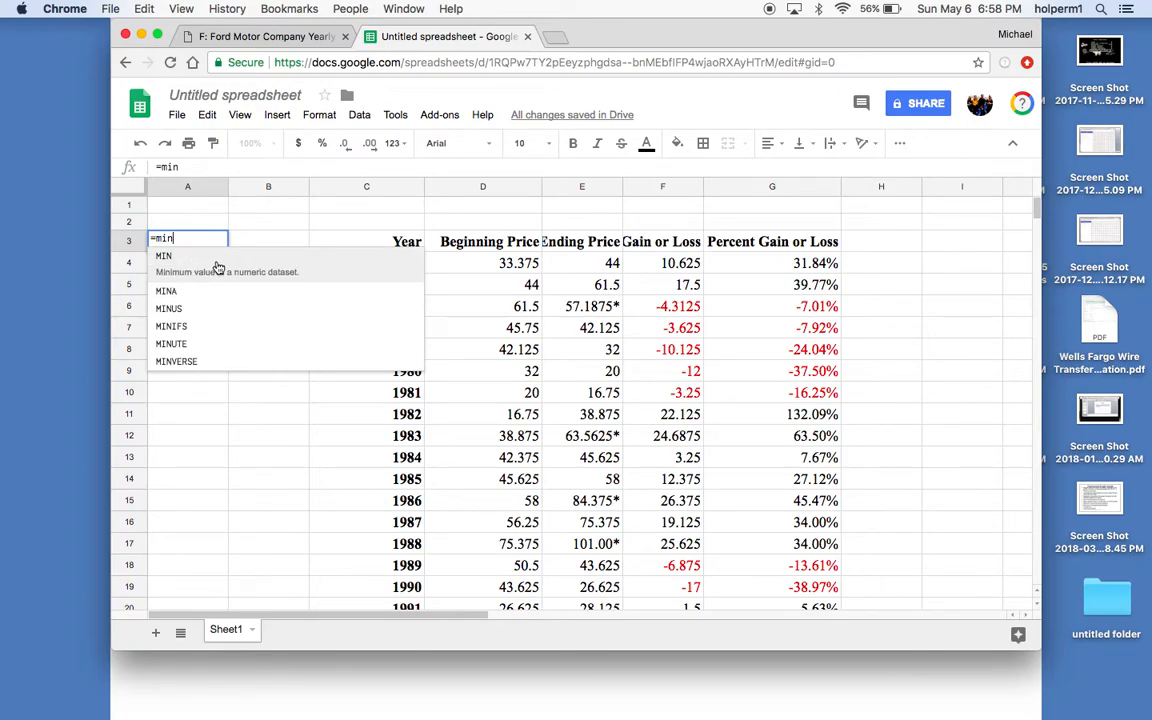
{"action": "left_click", "coordinate": [218, 267]}
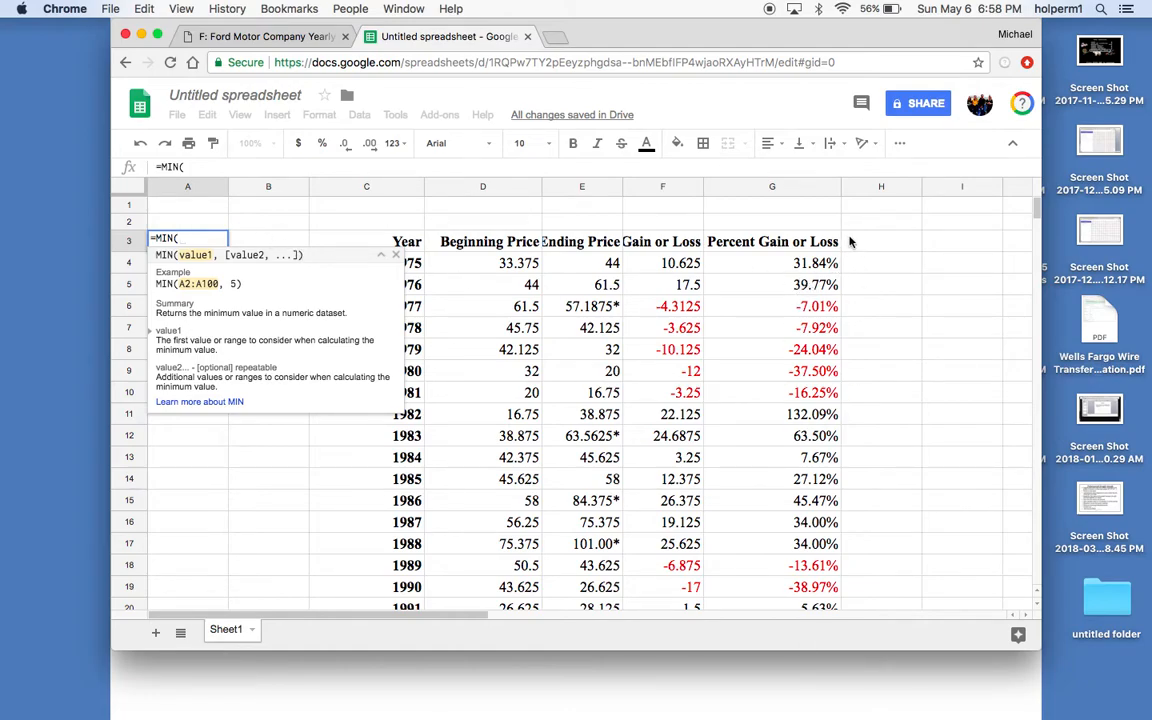
{"action": "left_click", "coordinate": [871, 263]}
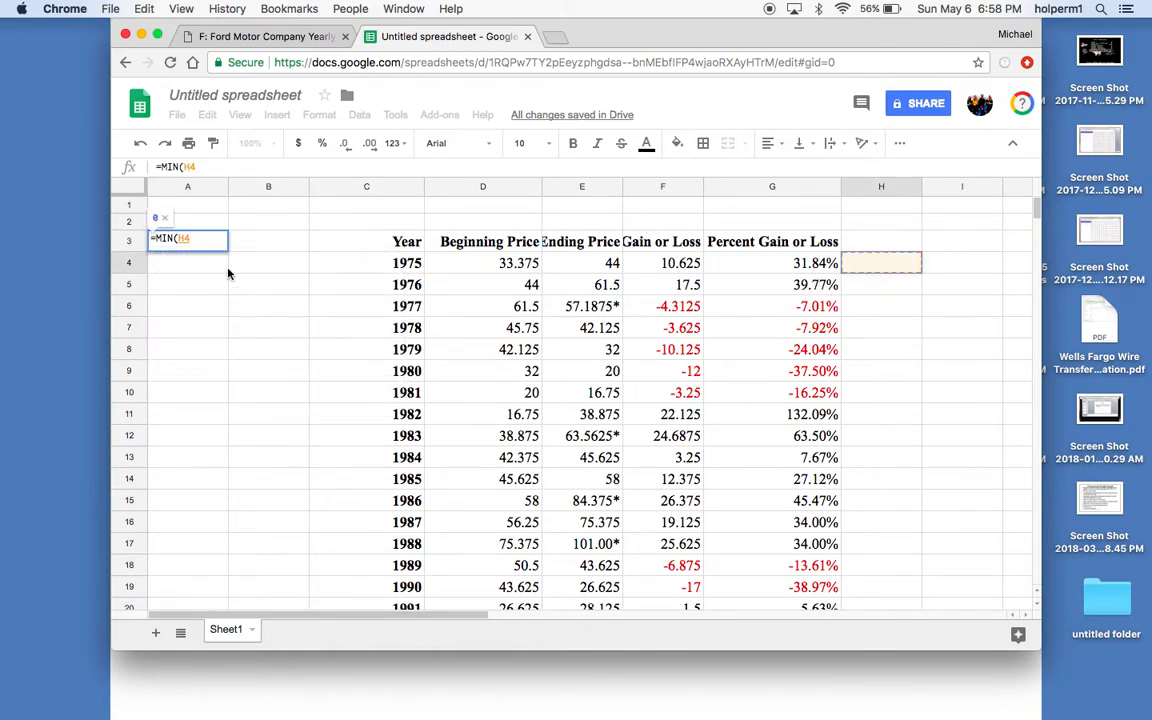
{"action": "key", "text": "BackSpace"}
{"action": "key", "text": "BackSpace"}
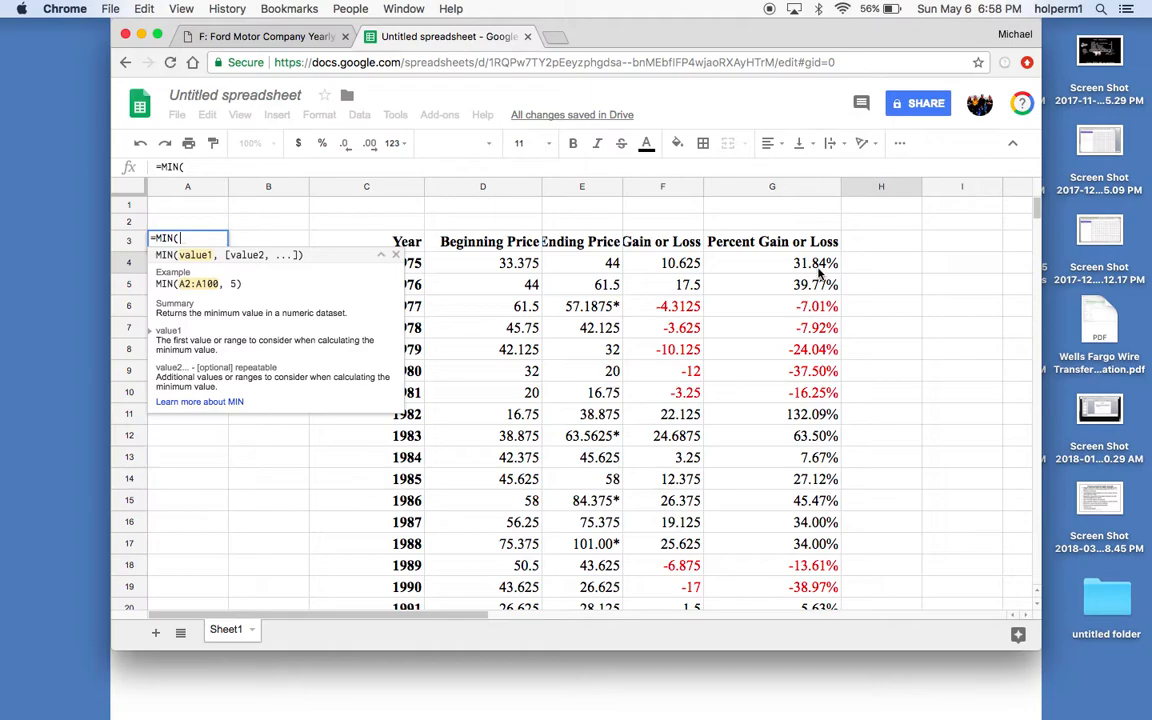
Step: Complete the MIN formula in cell A3 with the percent returns in G4:G46 and label it Minimum in cell B3
{"action": "left_click", "coordinate": [815, 263]}
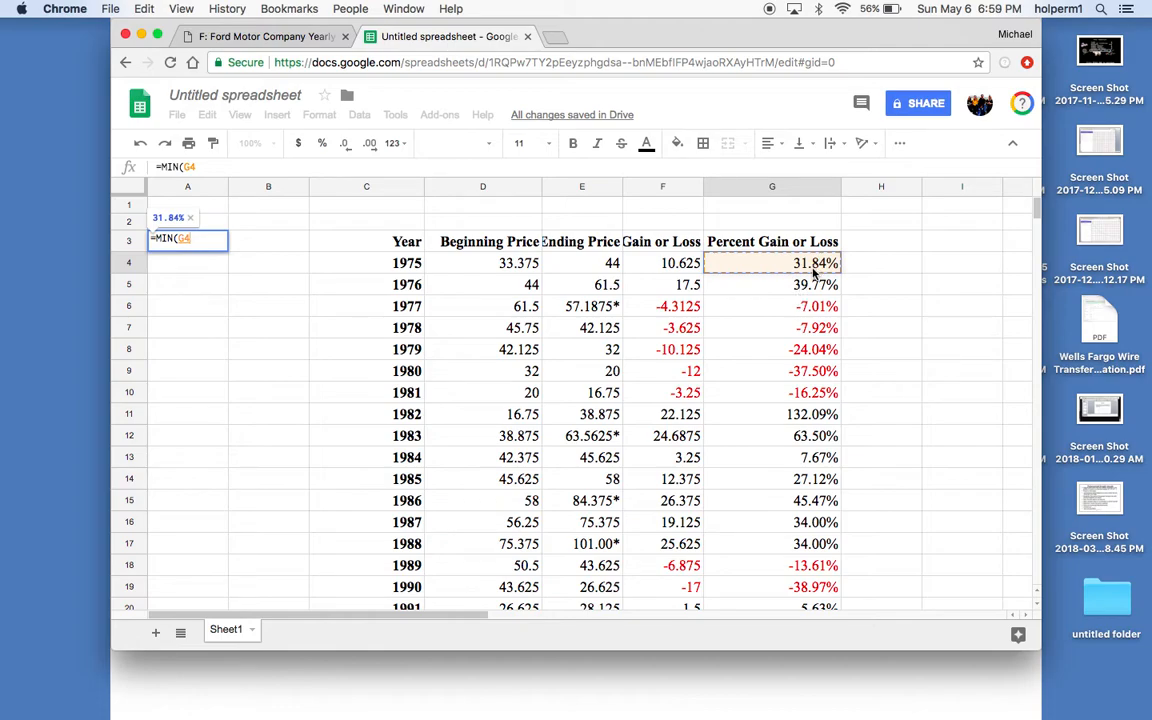
{"action": "scroll", "coordinate": [805, 322], "scroll_direction": "down", "scroll_amount": 10}
{"action": "scroll", "coordinate": [805, 322], "scroll_direction": "right", "scroll_amount": 1}
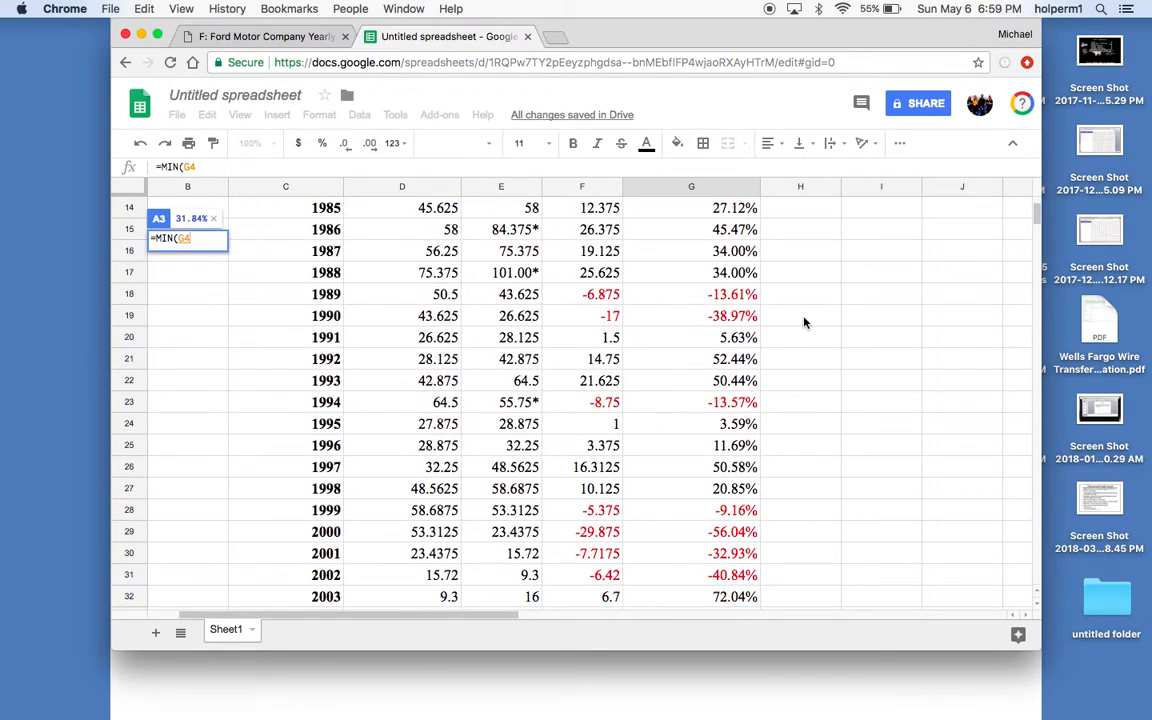
{"action": "scroll", "coordinate": [805, 322], "scroll_direction": "down", "scroll_amount": 5}
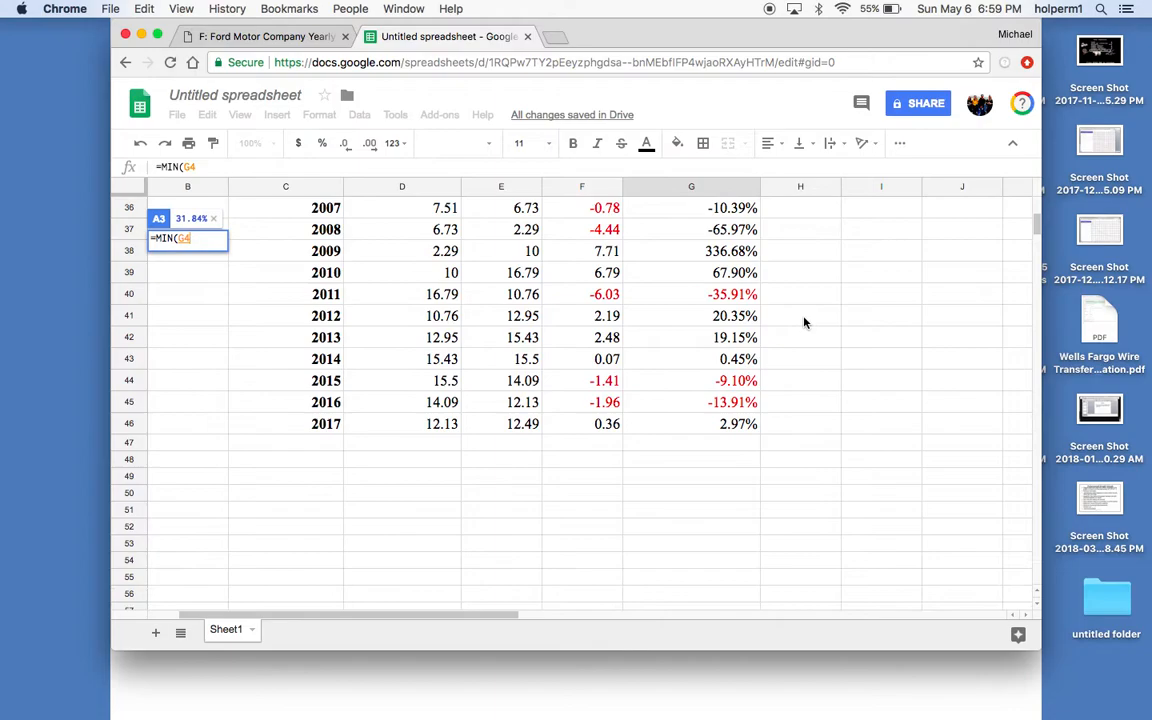
{"action": "left_click", "coordinate": [726, 430]}
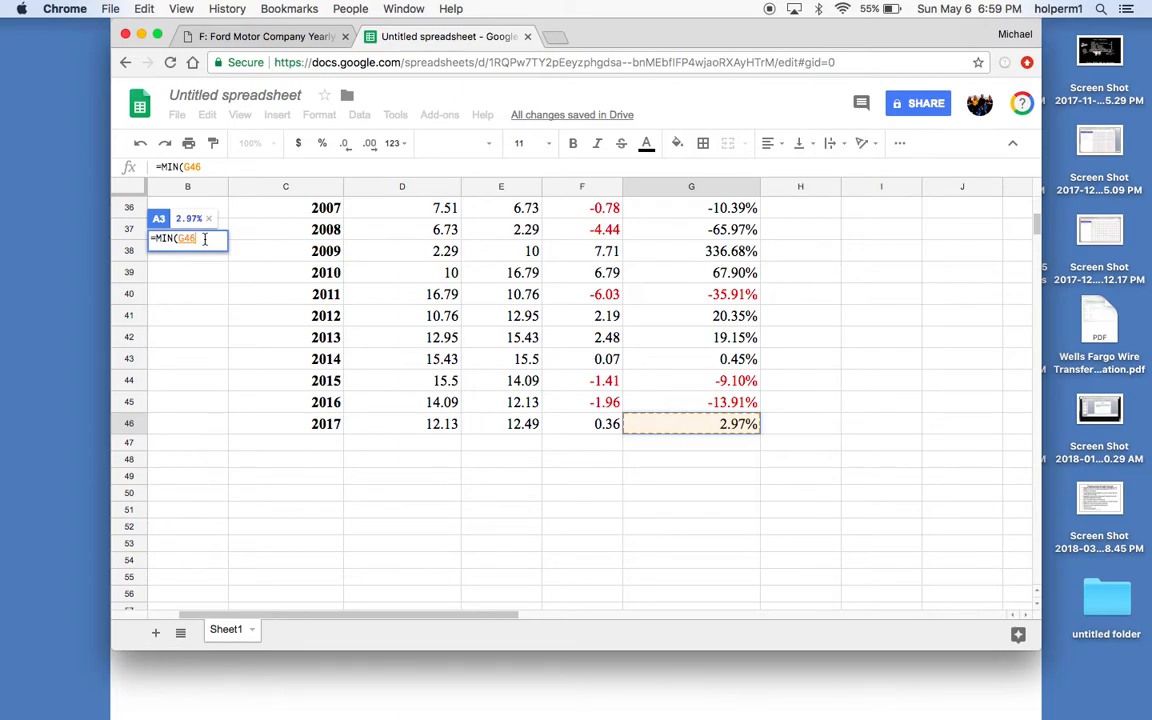
{"action": "key", "text": "BackSpace"}
{"action": "type", "text": "G4"}
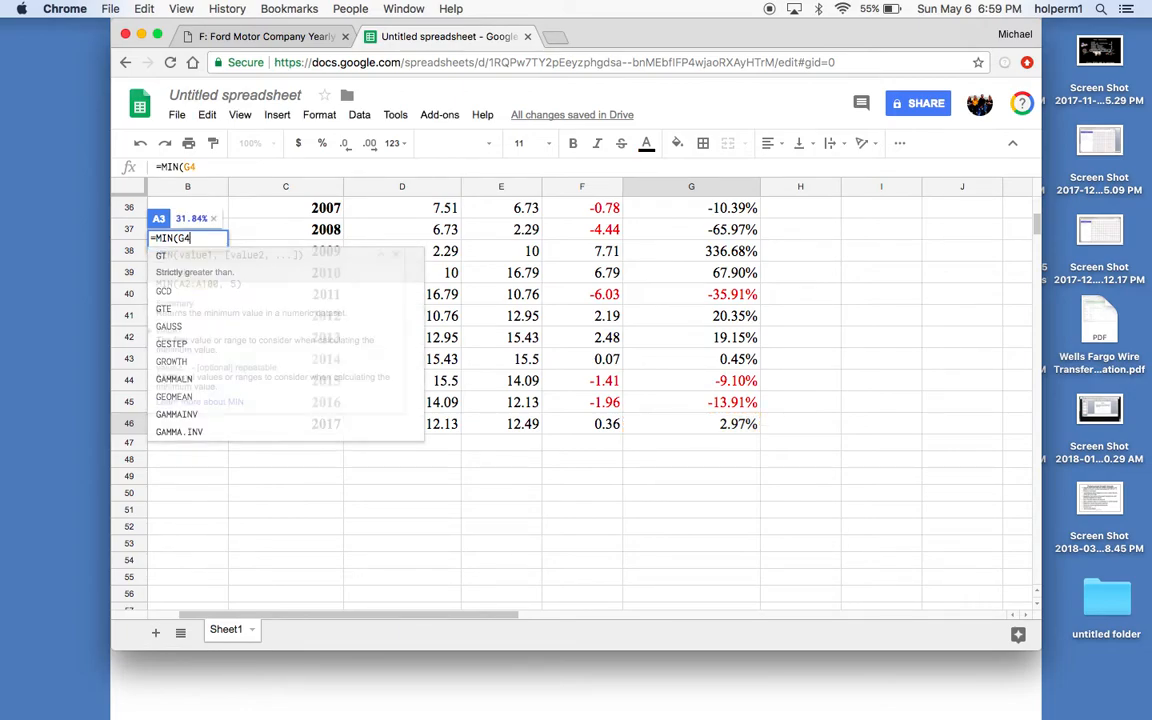
{"action": "type", "text": ":"}
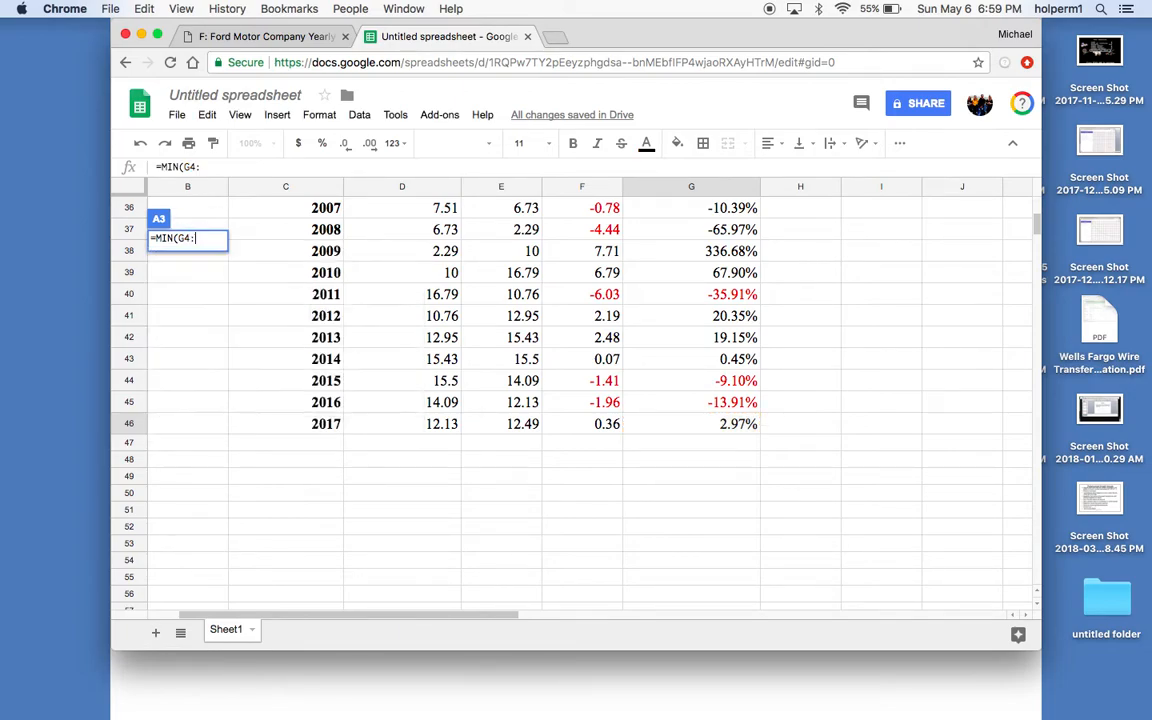
{"action": "type", "text": "g46"}
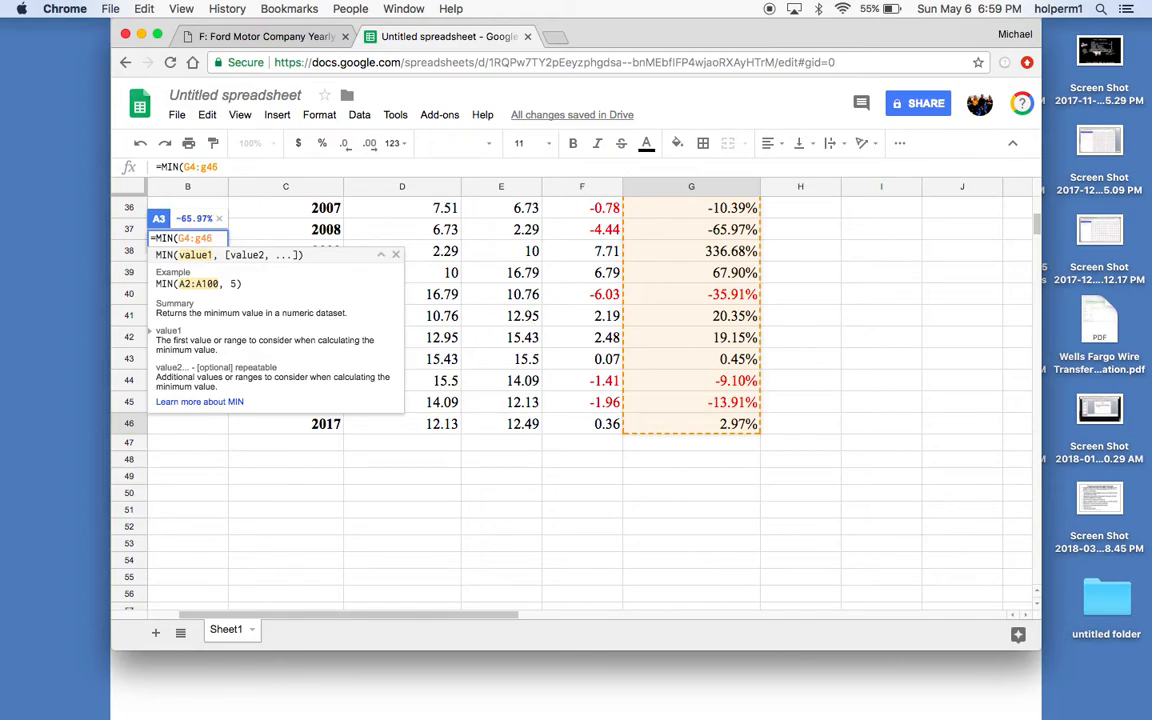
{"action": "key", "text": "Return"}
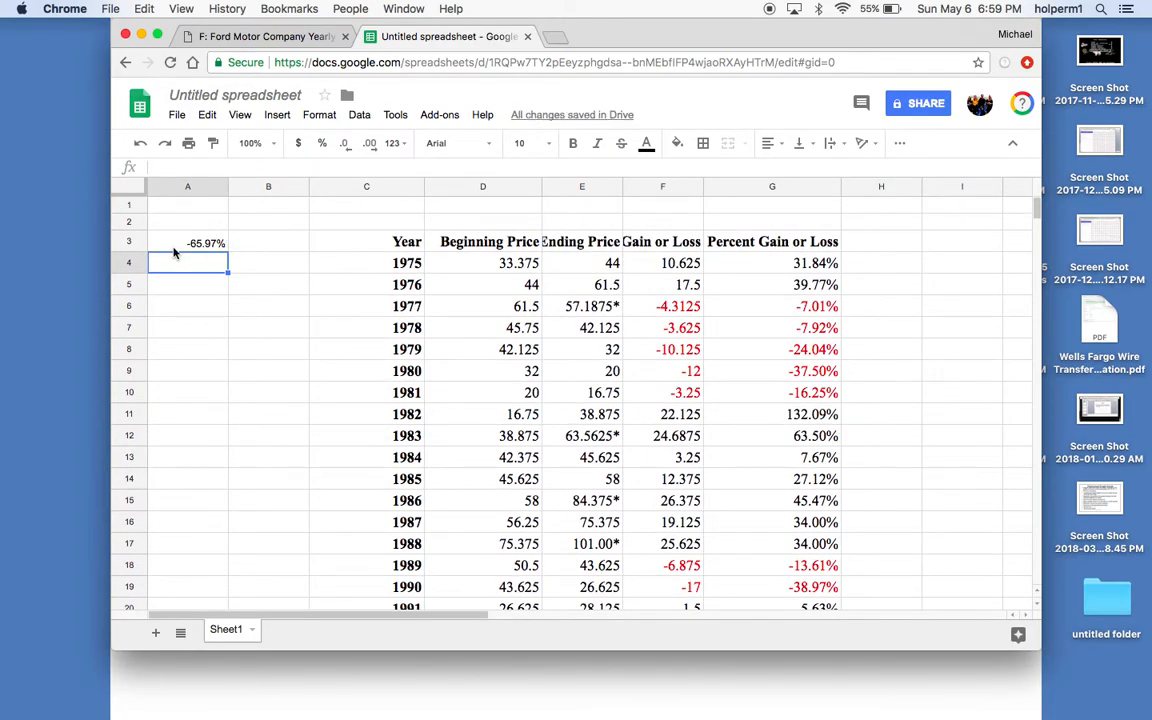
{"action": "left_click", "coordinate": [269, 242]}
{"action": "type", "text": "Minimum"}
Step: Calculate the maximum of G4:G46 with a MAX formula in cell A4 and label it Maximum in cell B4
{"action": "left_click", "coordinate": [208, 266]}
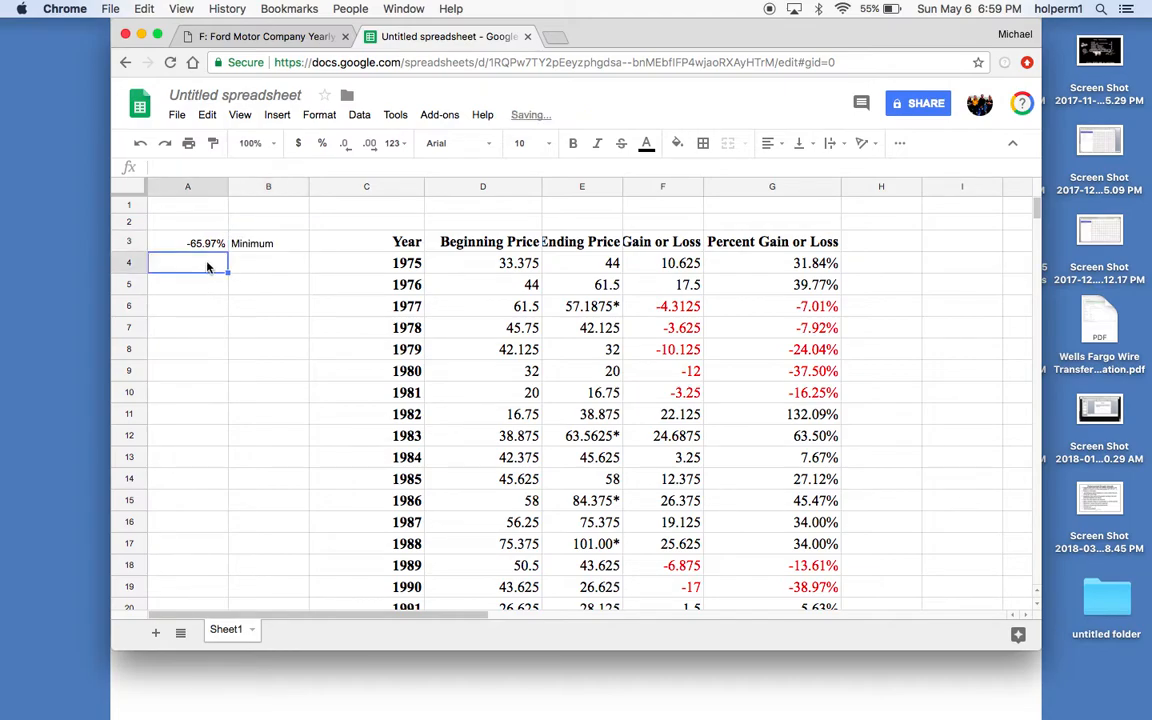
{"action": "type", "text": "="}
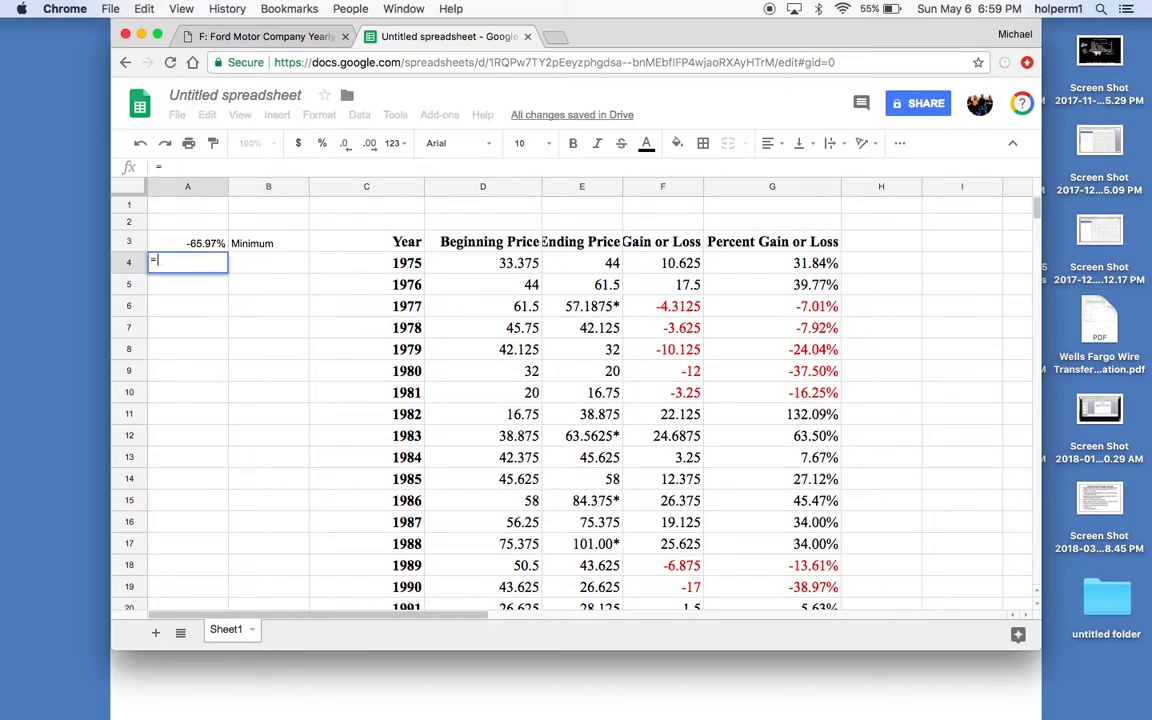
{"action": "type", "text": "max"}
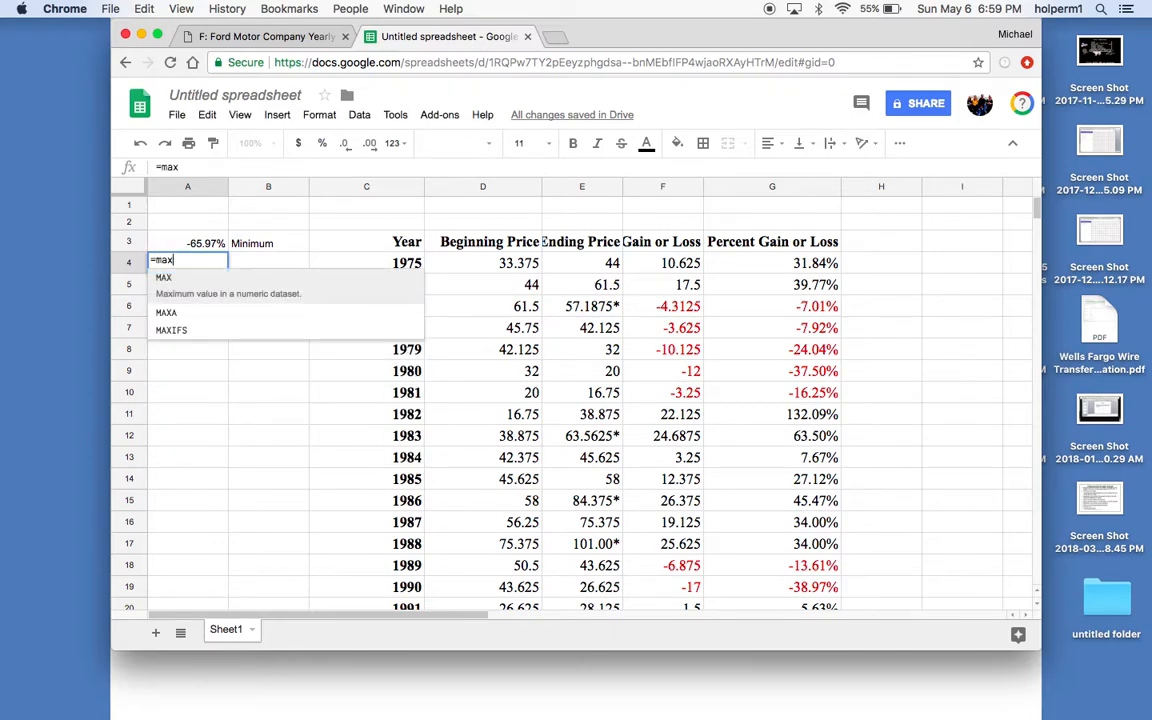
{"action": "left_click", "coordinate": [206, 288]}
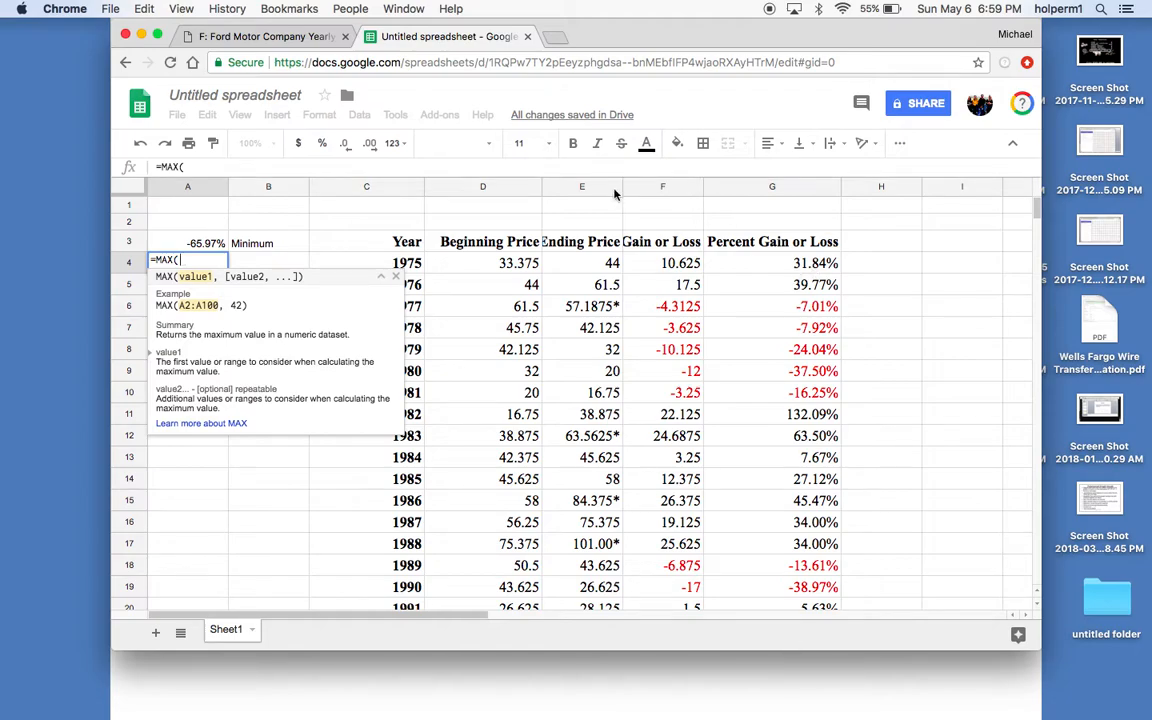
{"action": "type", "text": "g4"}
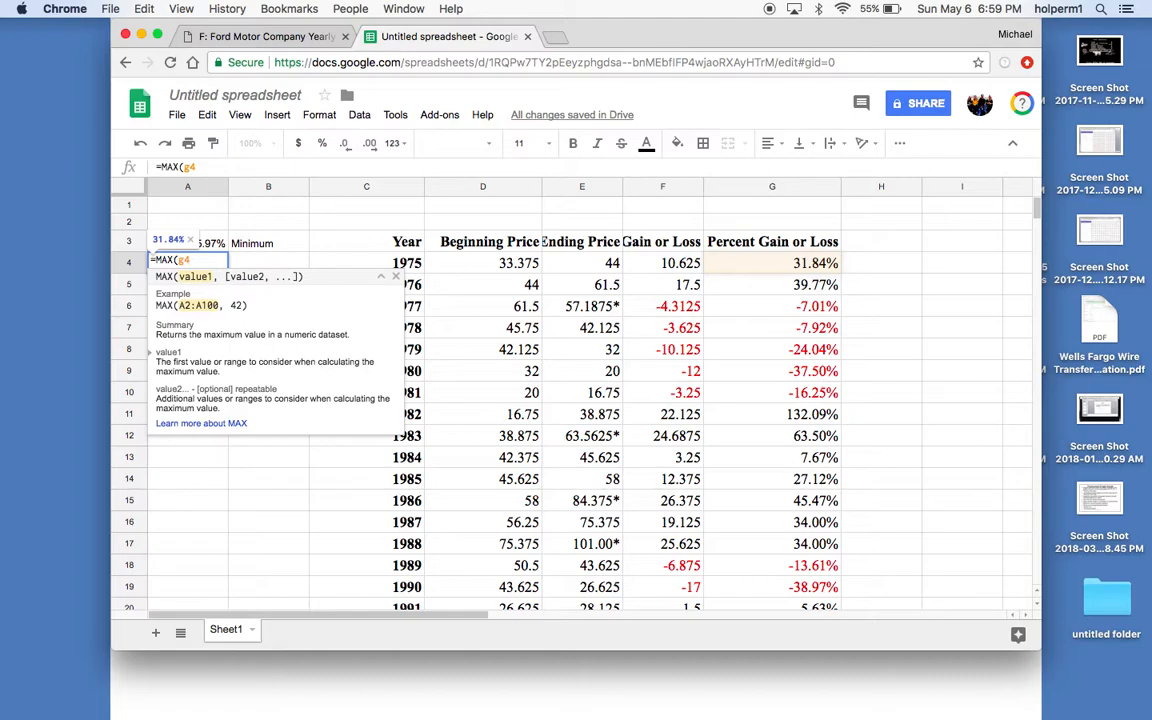
{"action": "type", "text": ":g46"}
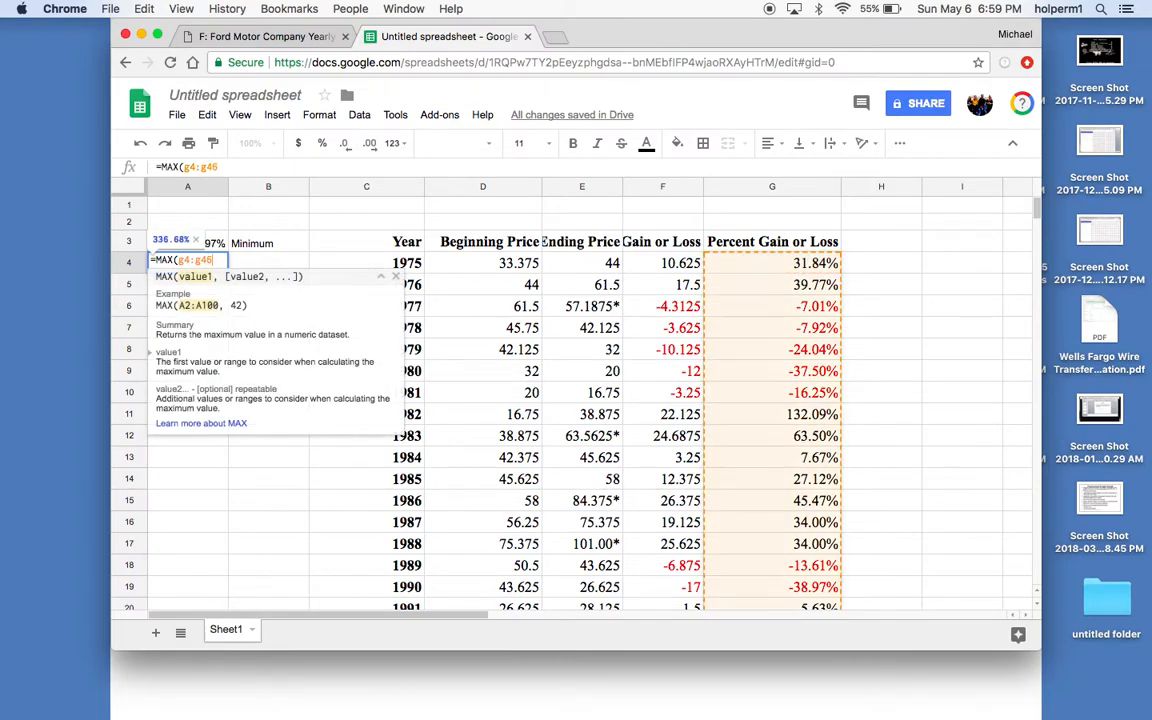
{"action": "key", "text": "Return"}
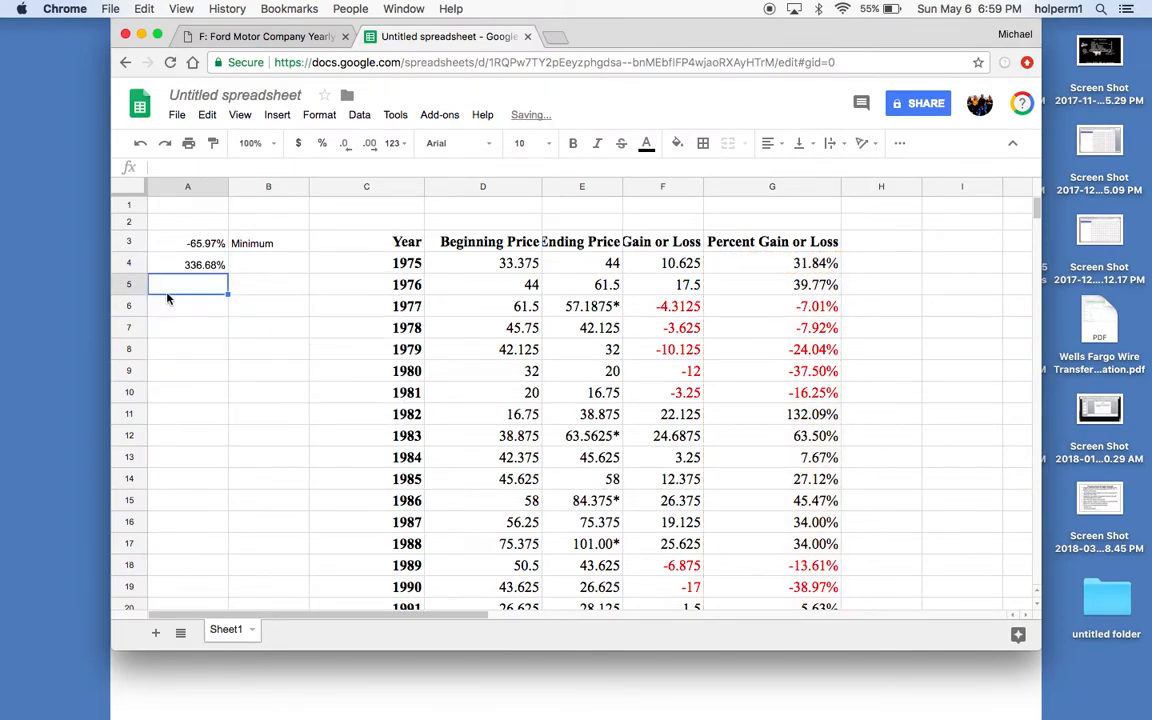
{"action": "left_click", "coordinate": [240, 267]}
{"action": "type", "text": "Maximum"}
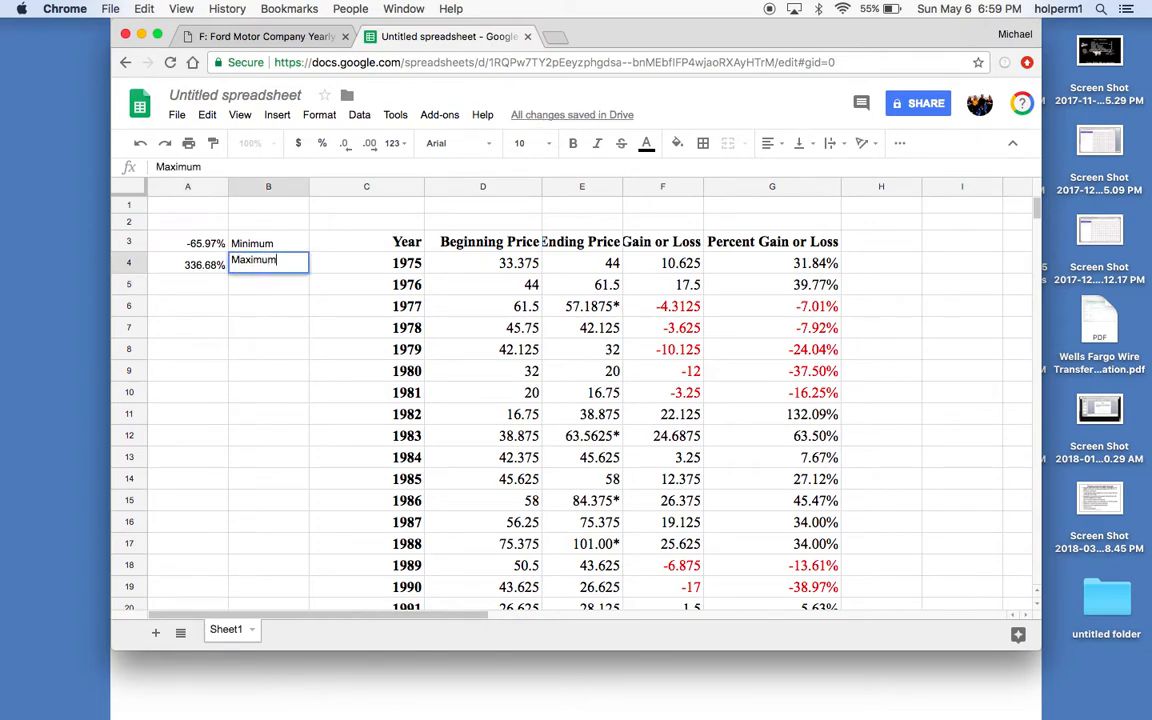
{"action": "key", "text": "Return"}
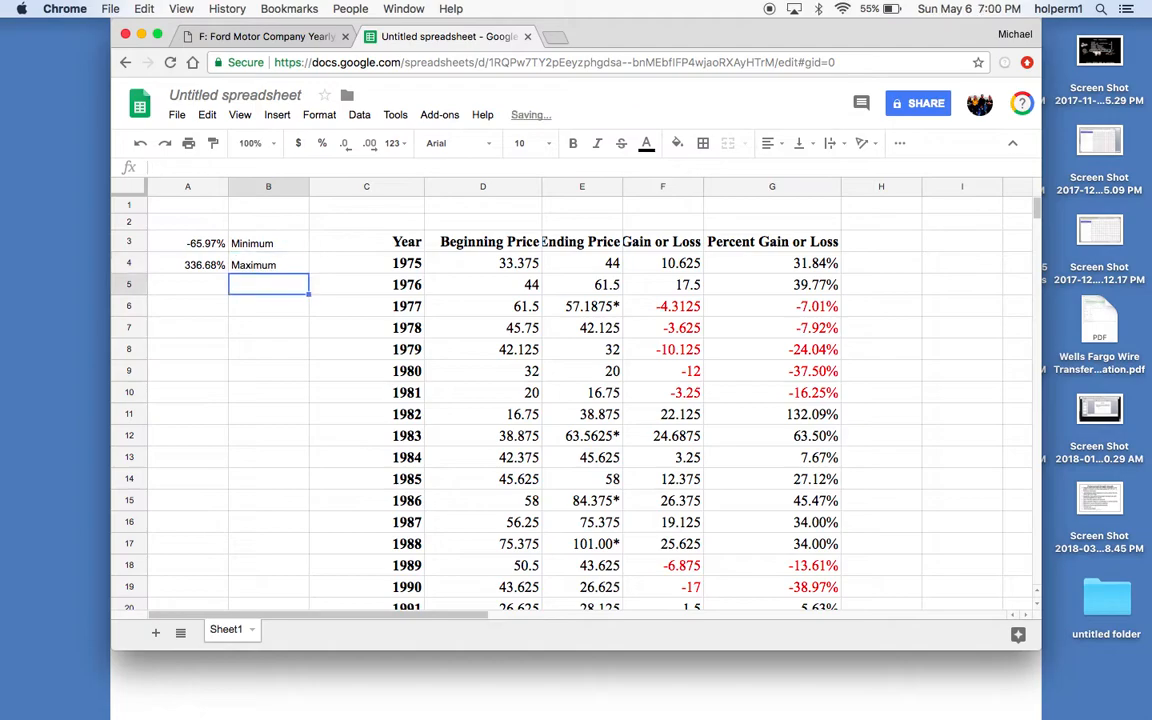
Step: Calculate the median of G4:G46 with a MEDIAN formula in cell A5 and label it Median in cell B5
{"action": "left_click", "coordinate": [200, 285]}
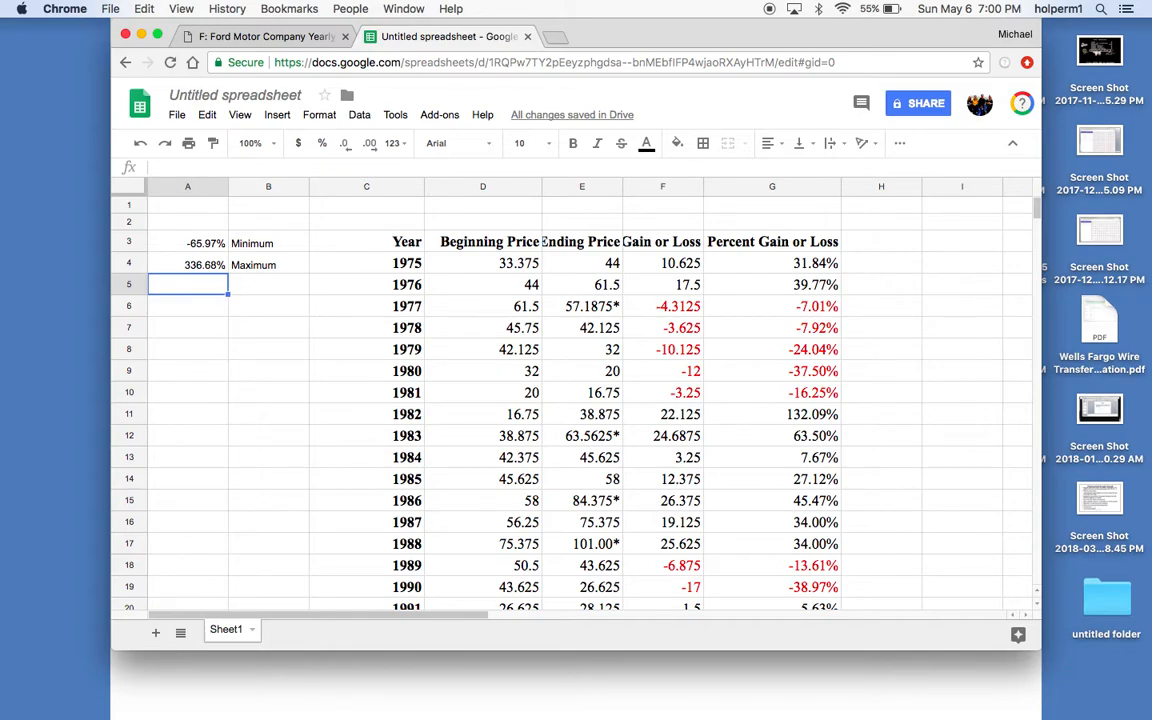
{"action": "type", "text": "=med"}
{"action": "key", "text": "Tab"}
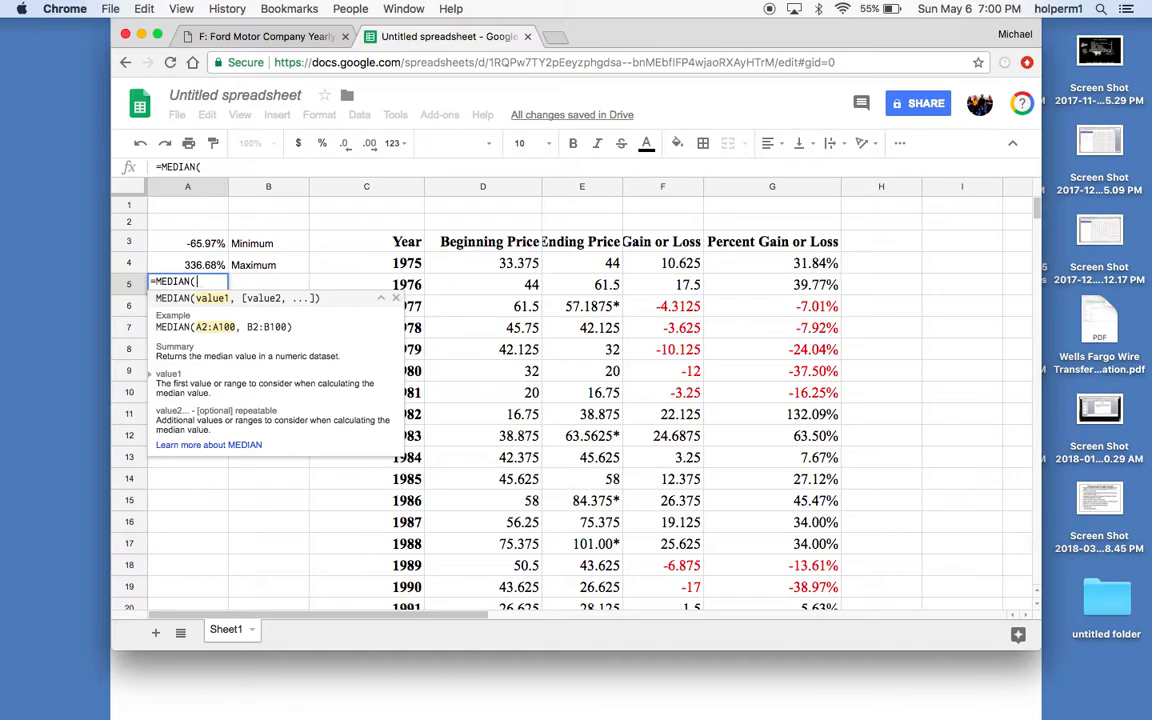
{"action": "type", "text": "g4:g46"}
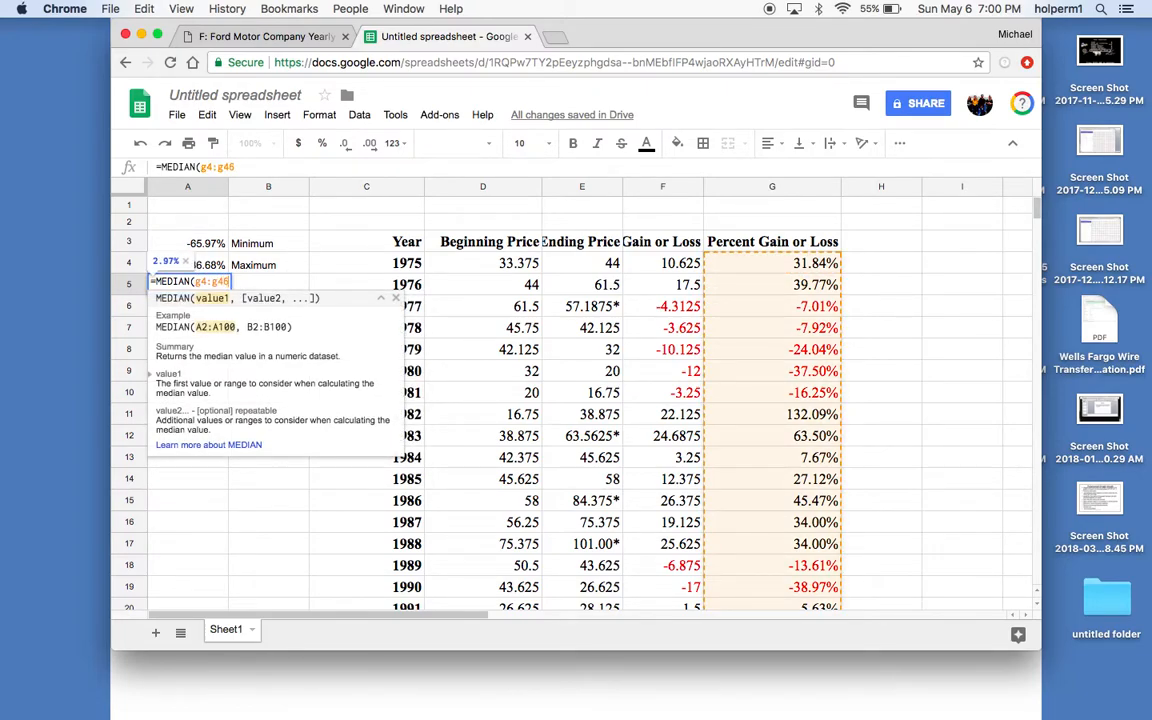
{"action": "key", "text": "Return"}
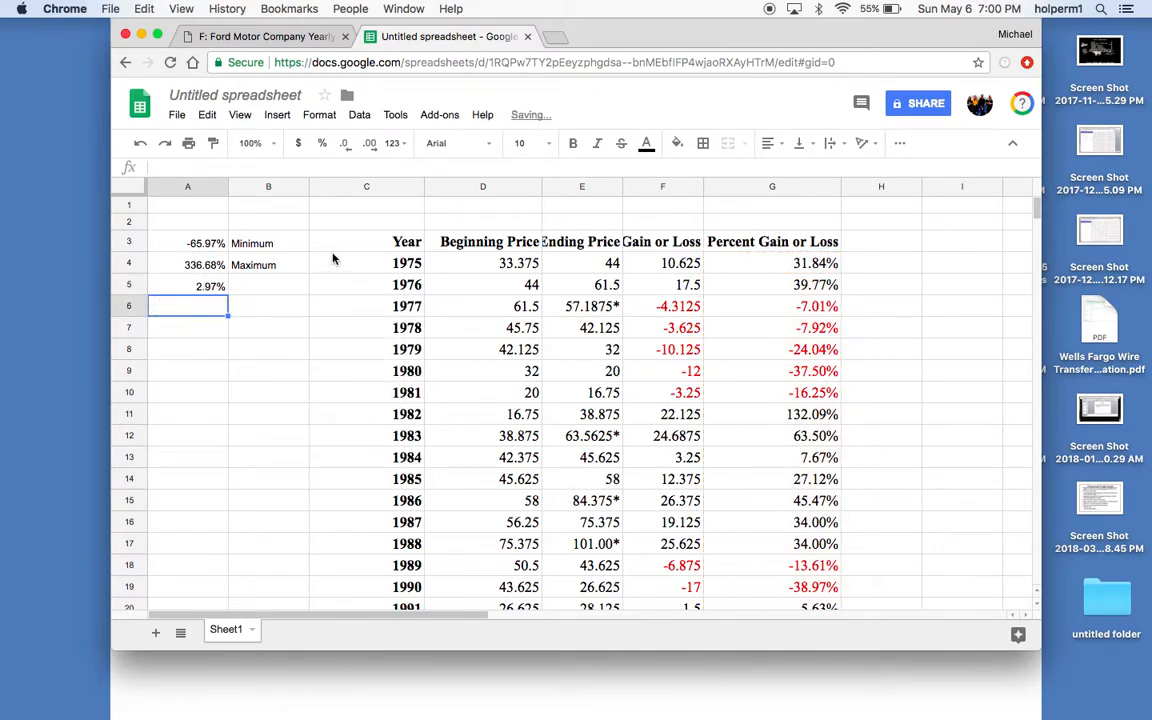
{"action": "left_click", "coordinate": [250, 287]}
{"action": "type", "text": "Median"}
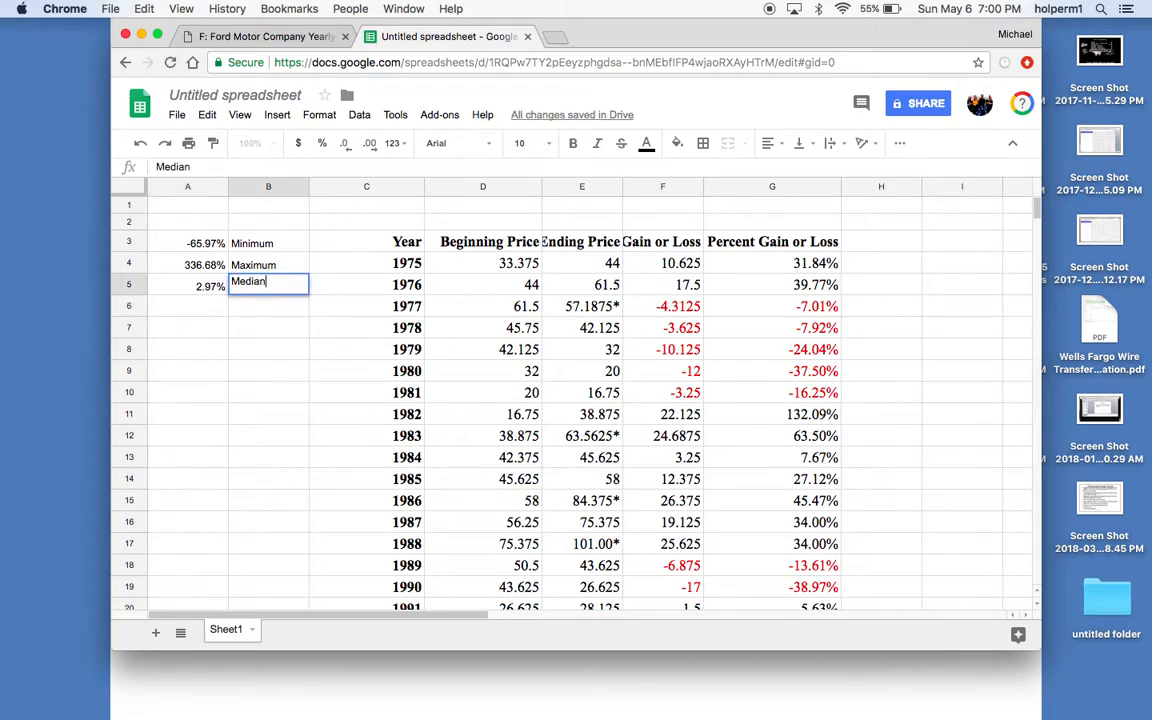
Step: Calculate the mean of G4:G46 with an AVERAGE formula in cell A6 and label it Mean in cell B6
{"action": "left_click", "coordinate": [210, 313]}
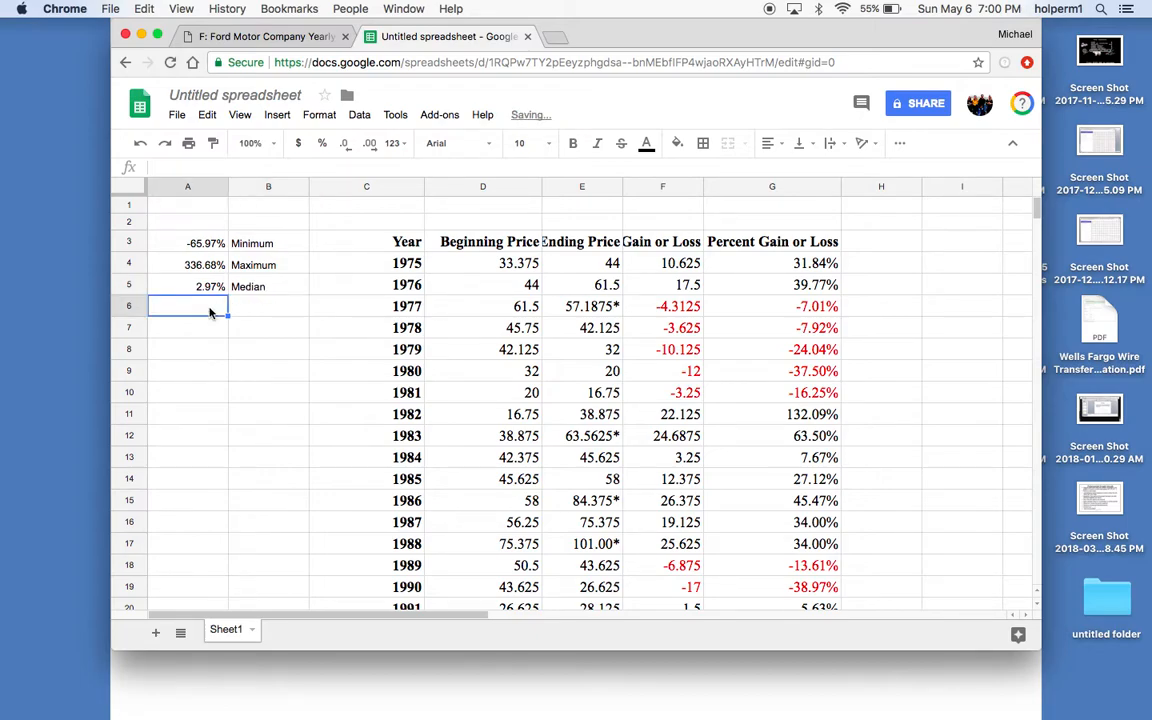
{"action": "type", "text": "="}
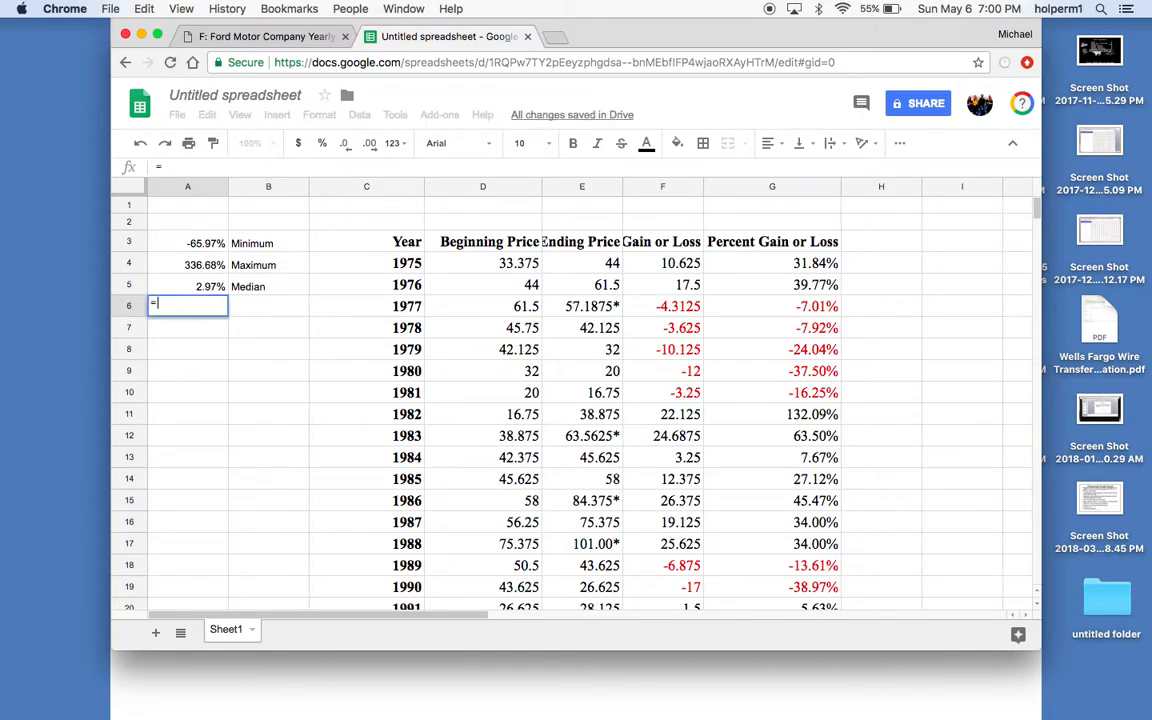
{"action": "type", "text": "aver"}
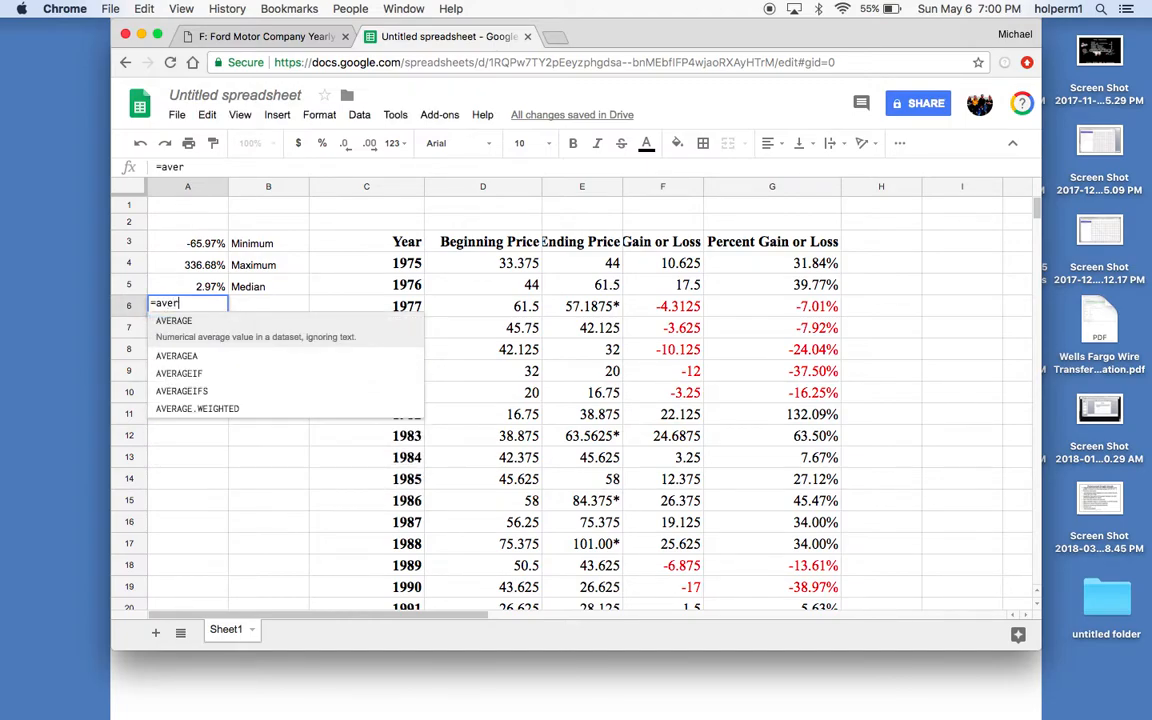
{"action": "left_click", "coordinate": [207, 334]}
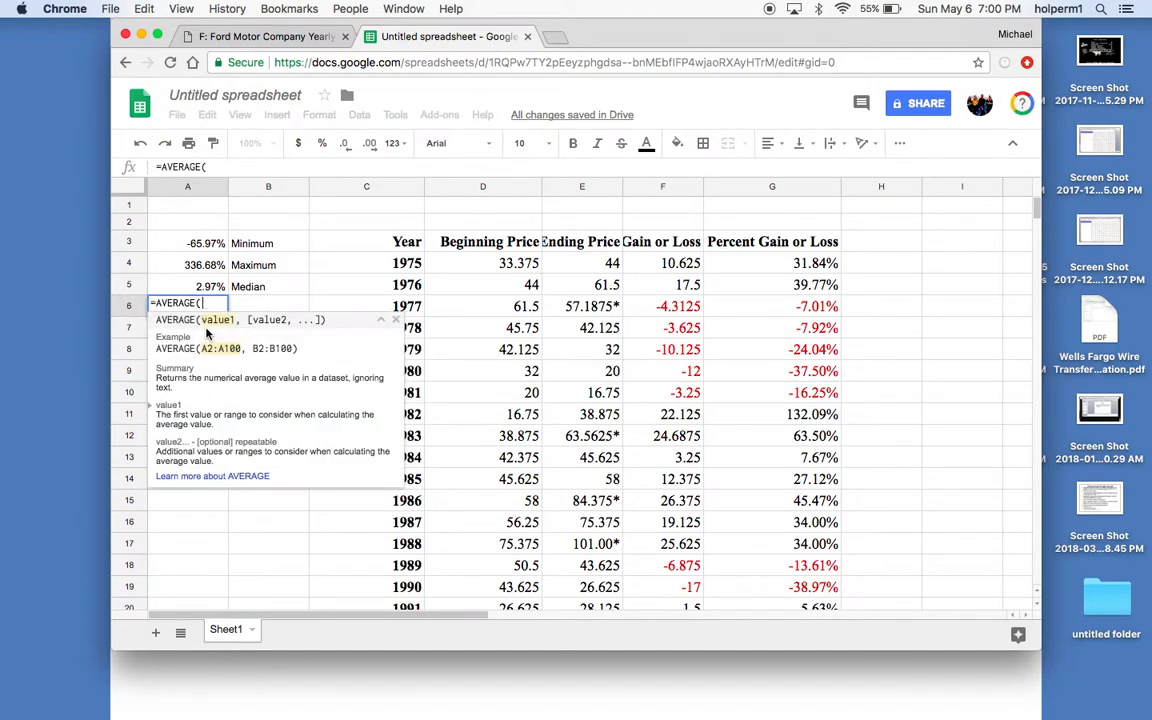
{"action": "type", "text": "g4:g46"}
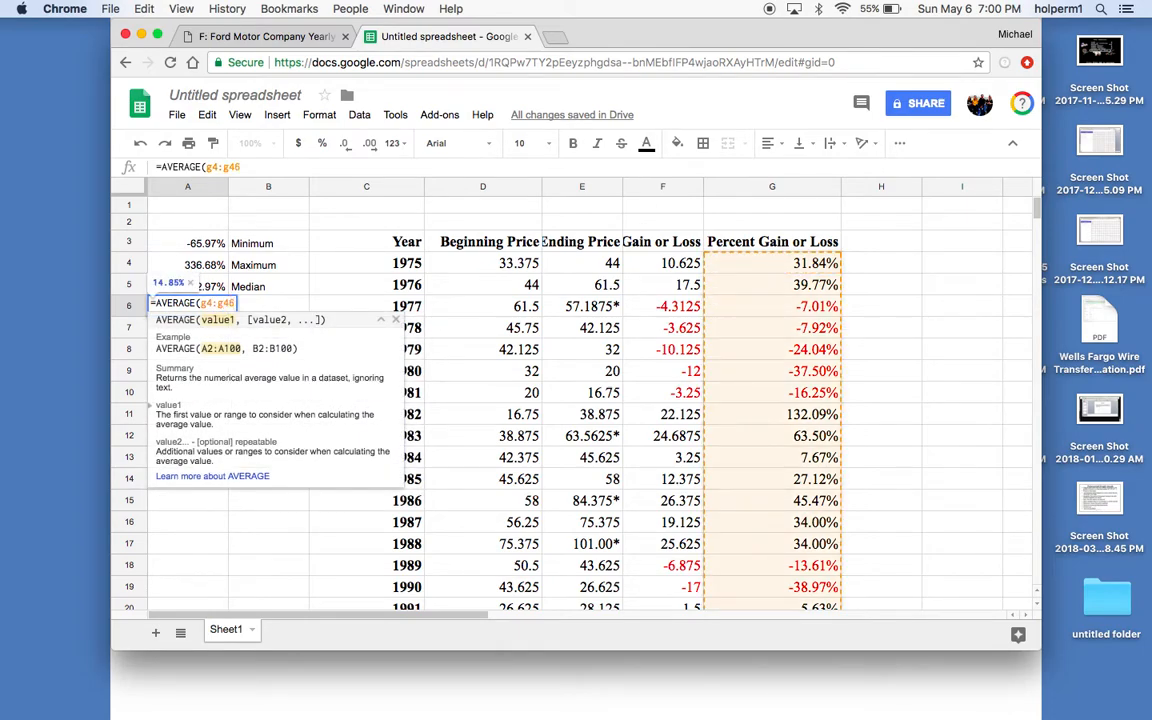
{"action": "key", "text": "Return"}
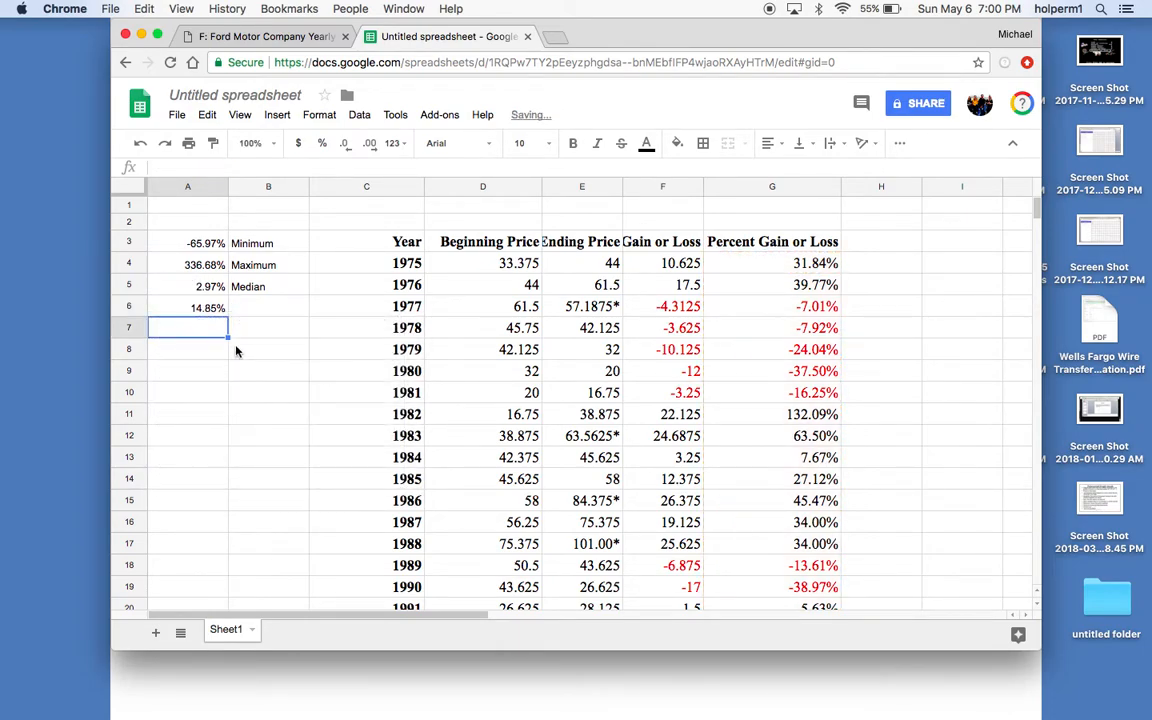
{"action": "left_click", "coordinate": [247, 314]}
{"action": "type", "text": "Mean"}
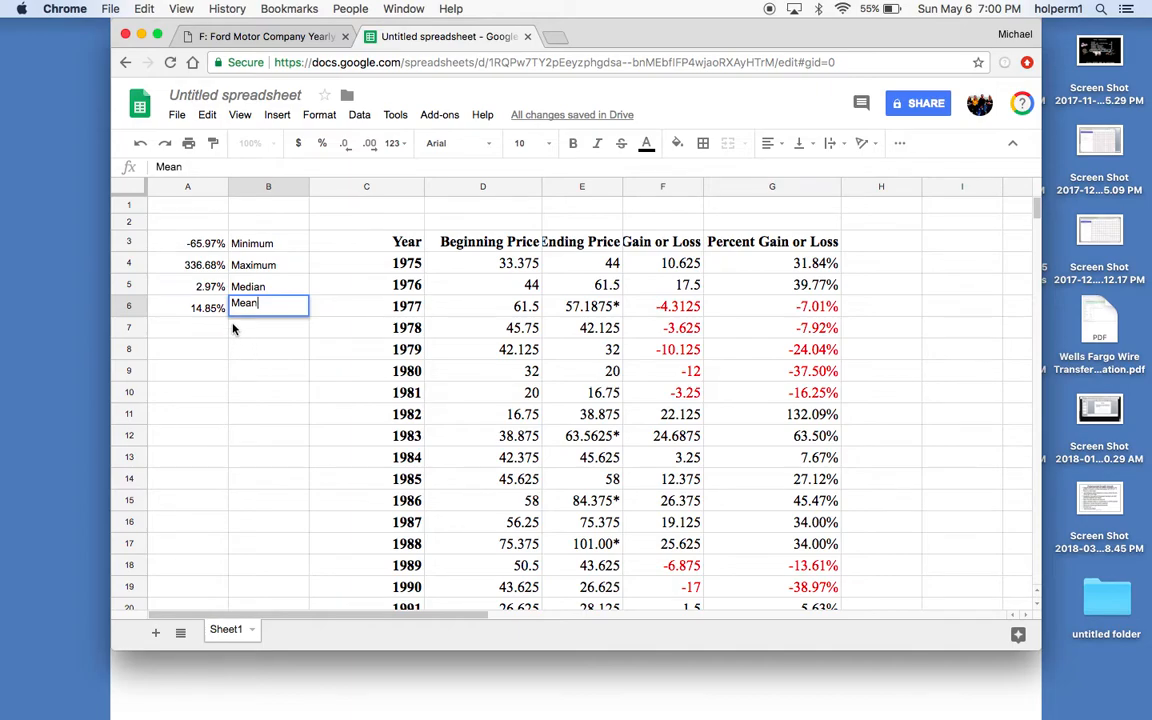
{"action": "key", "text": "Return"}
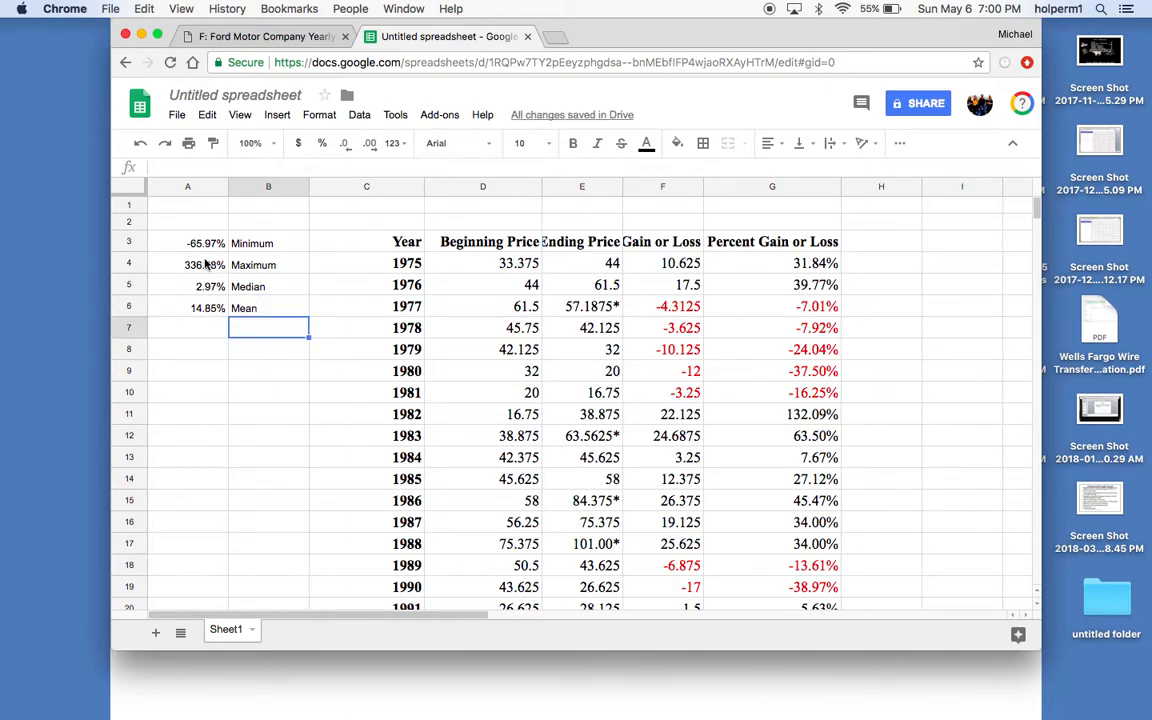
Step: Calculate the first quartile of G4:G46 with a QUARTILE formula in cell A7 and label it 1st Quartile in cell B7
{"action": "left_click", "coordinate": [197, 329]}
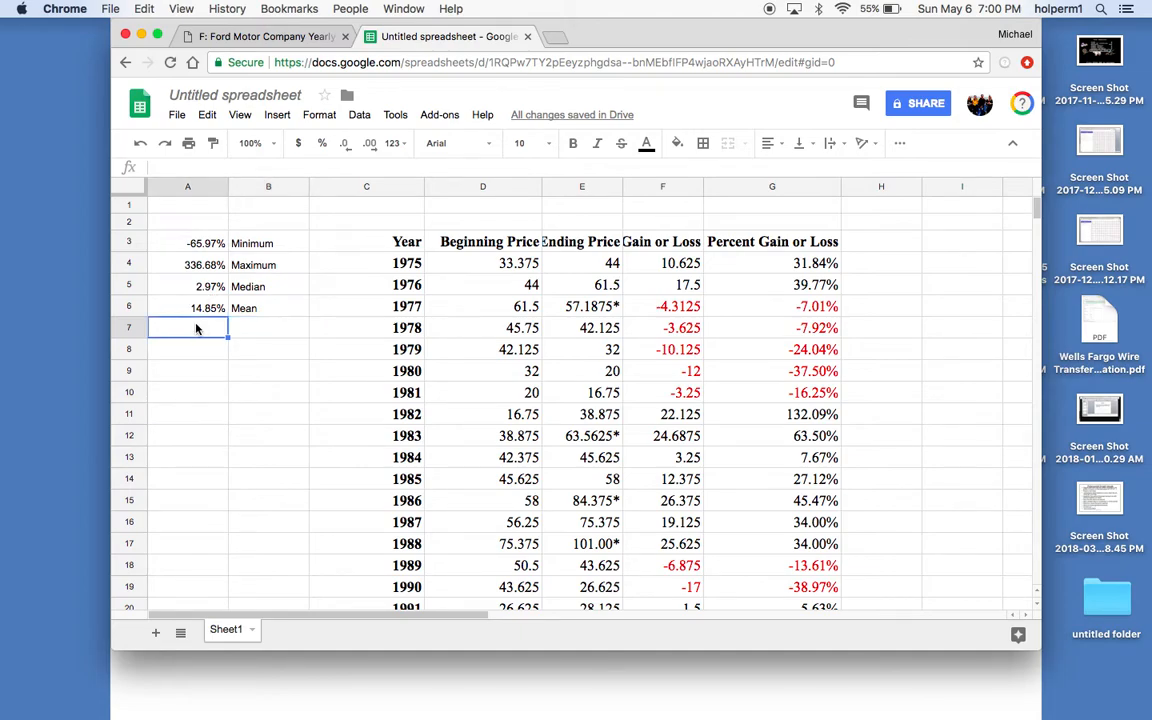
{"action": "type", "text": "=quar"}
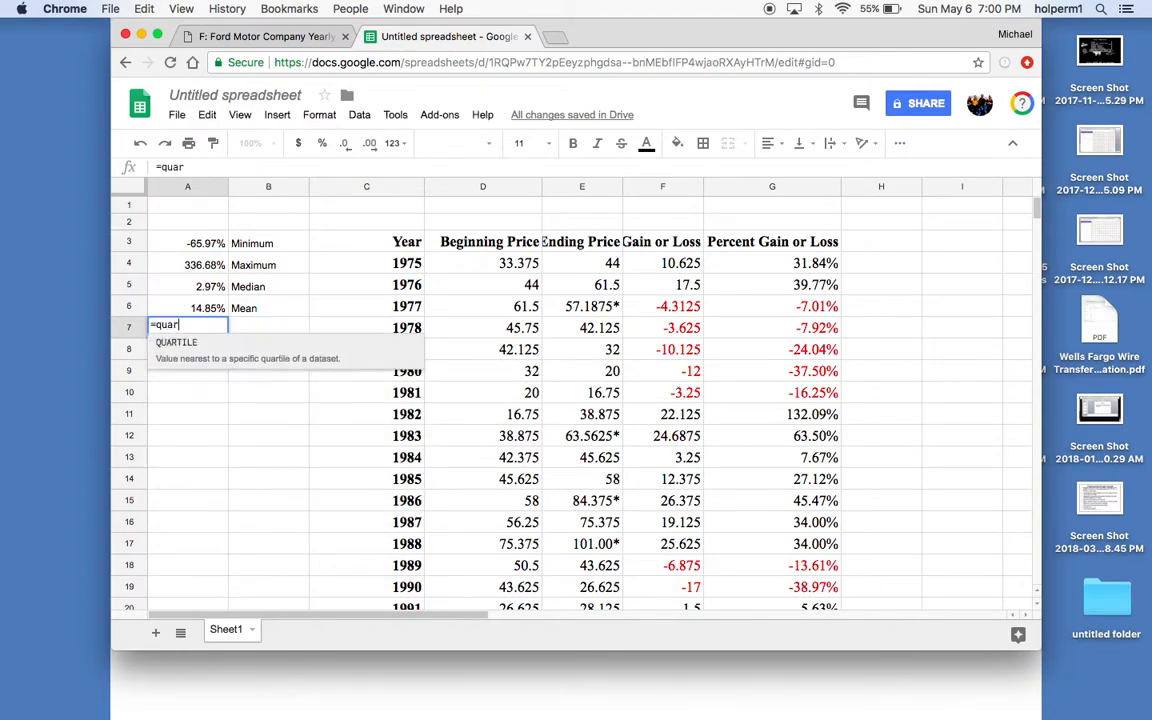
{"action": "key", "text": "Tab"}
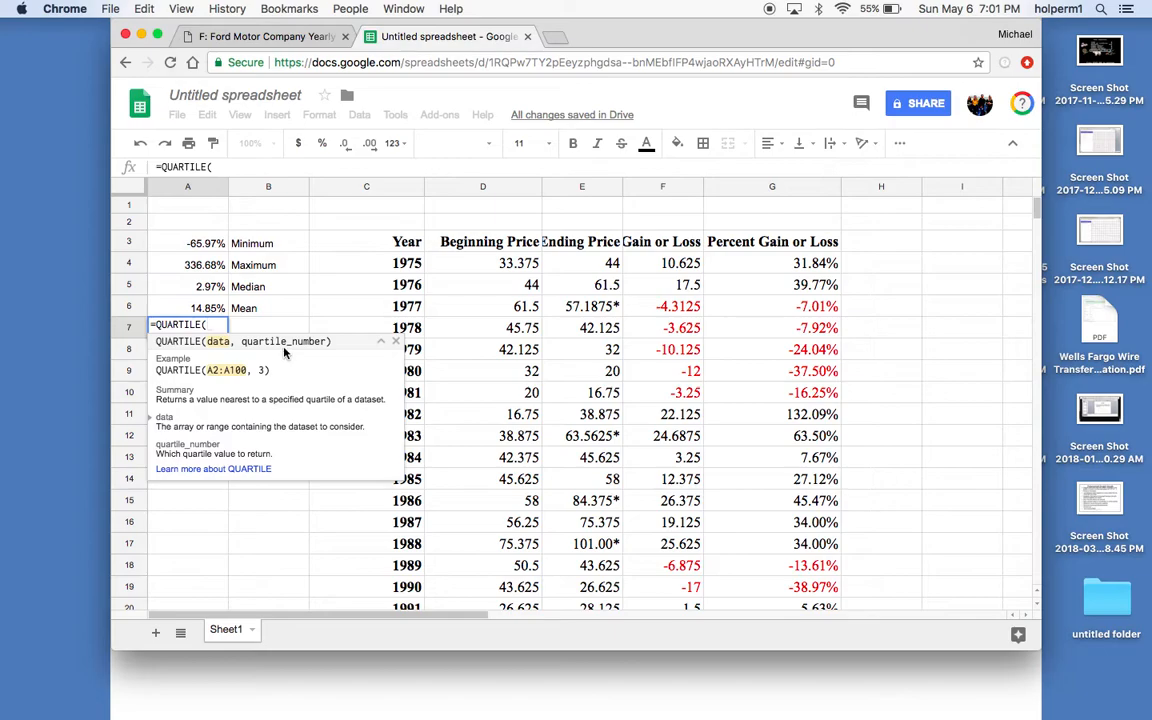
{"action": "type", "text": "g4"}
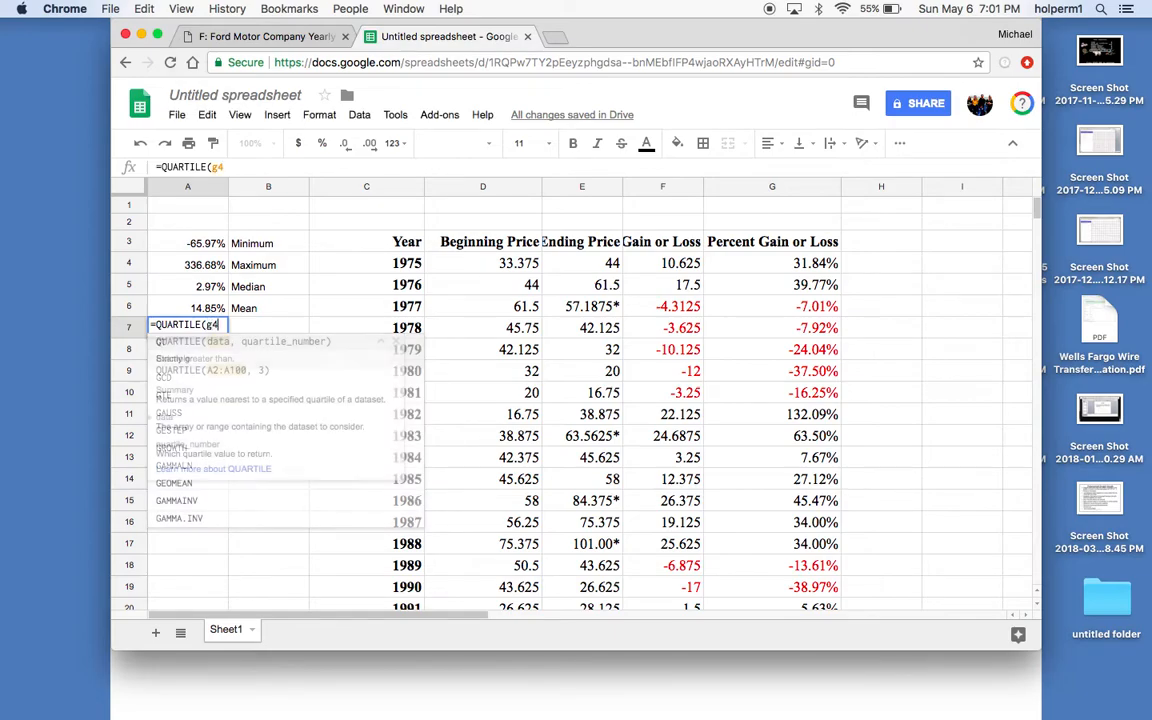
{"action": "type", "text": ":g46"}
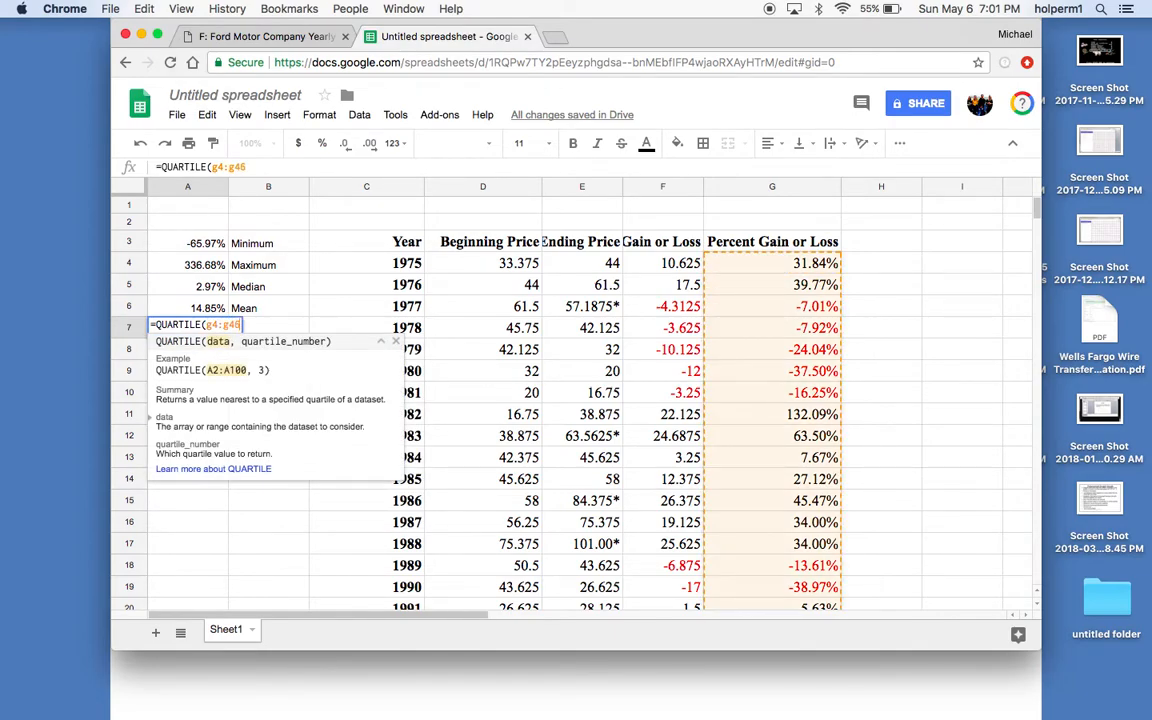
{"action": "type", "text": ","}
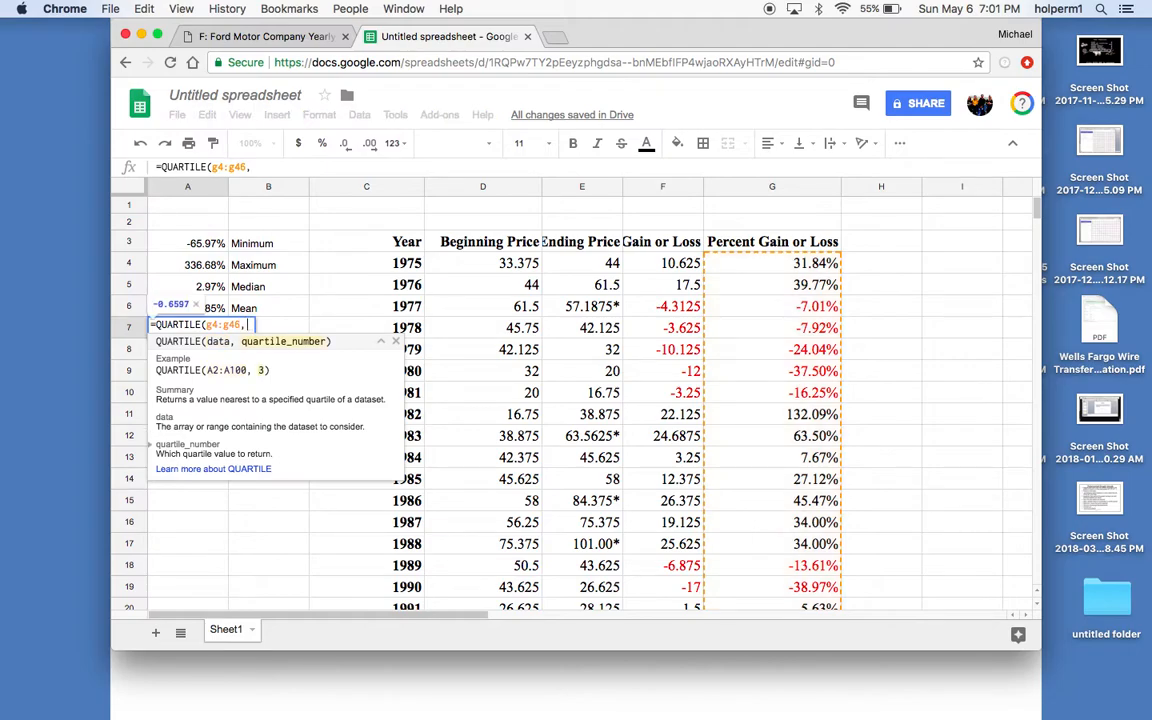
{"action": "type", "text": "1"}
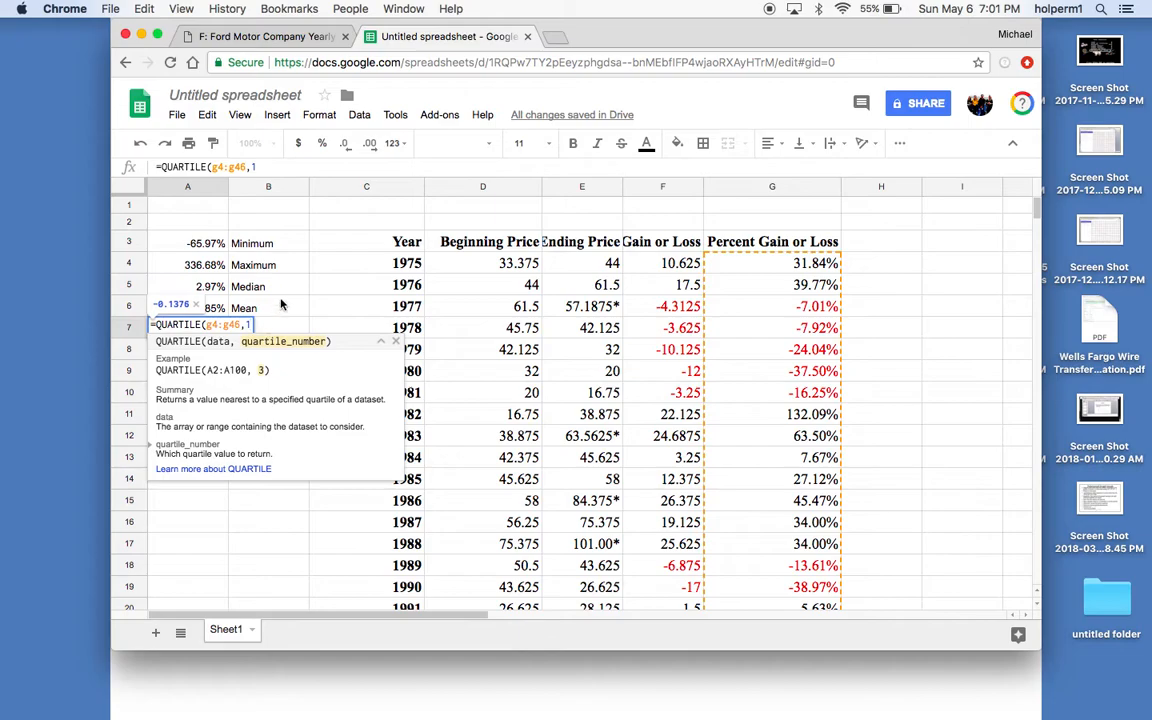
{"action": "key", "text": "Return"}
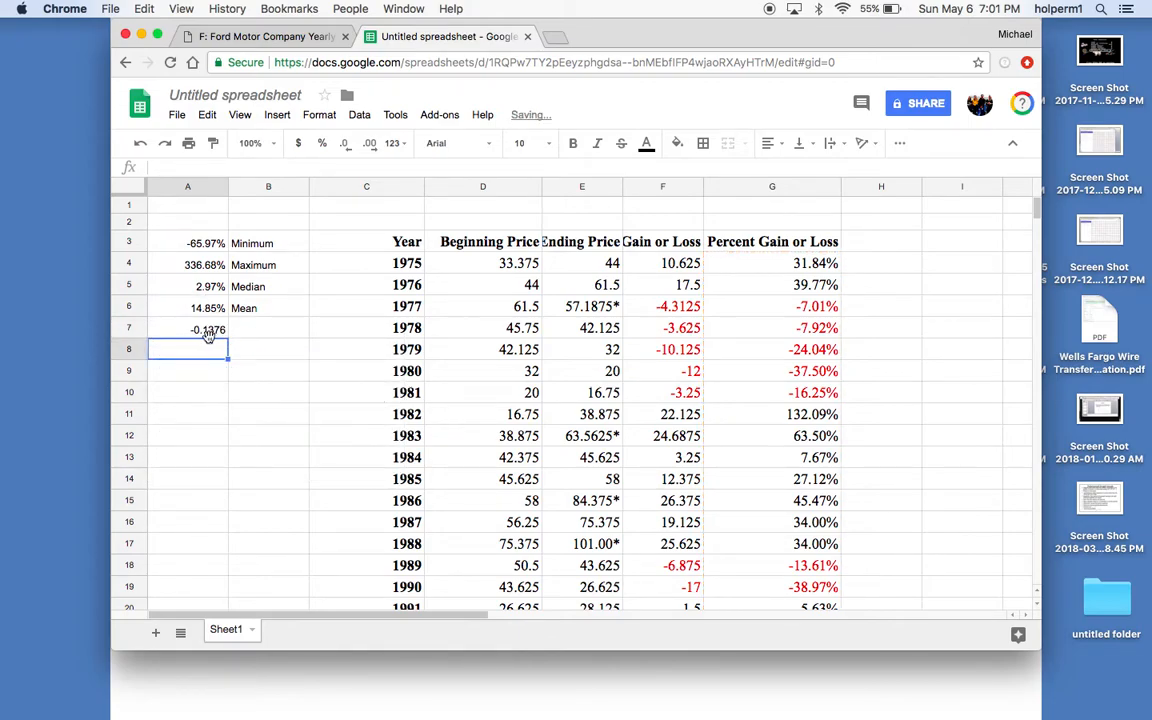
{"action": "left_click", "coordinate": [255, 337]}
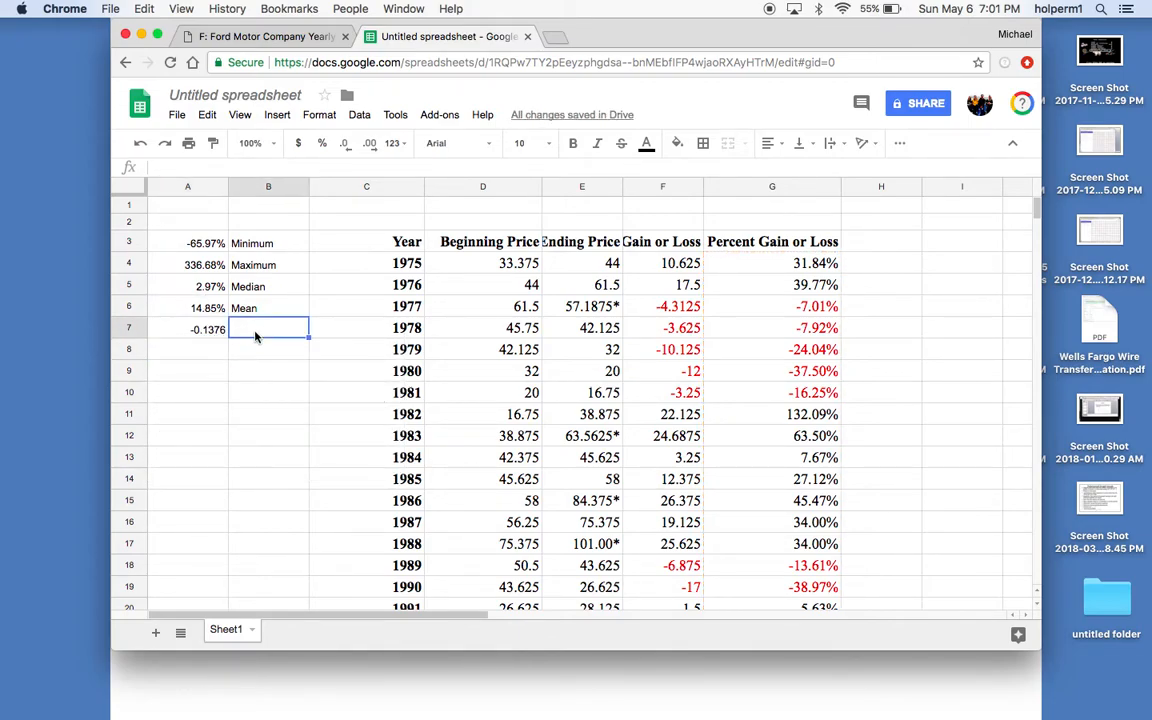
{"action": "type", "text": "1st Quartile"}
{"action": "left_click", "coordinate": [216, 352]}
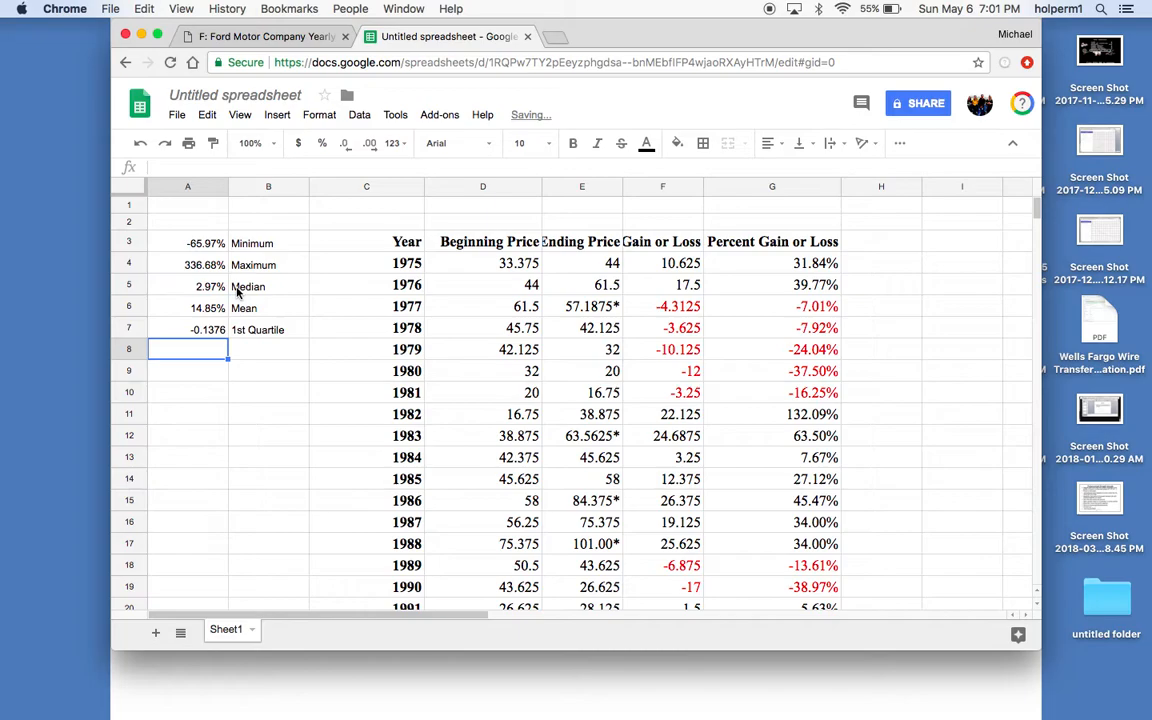
Step: Enter the label 3rd Quartil in cell B8 and calculate the third quartile of G4:G46 with a QUARTILE formula in cell A8
{"action": "left_click", "coordinate": [305, 350]}
{"action": "type", "text": "3r"}
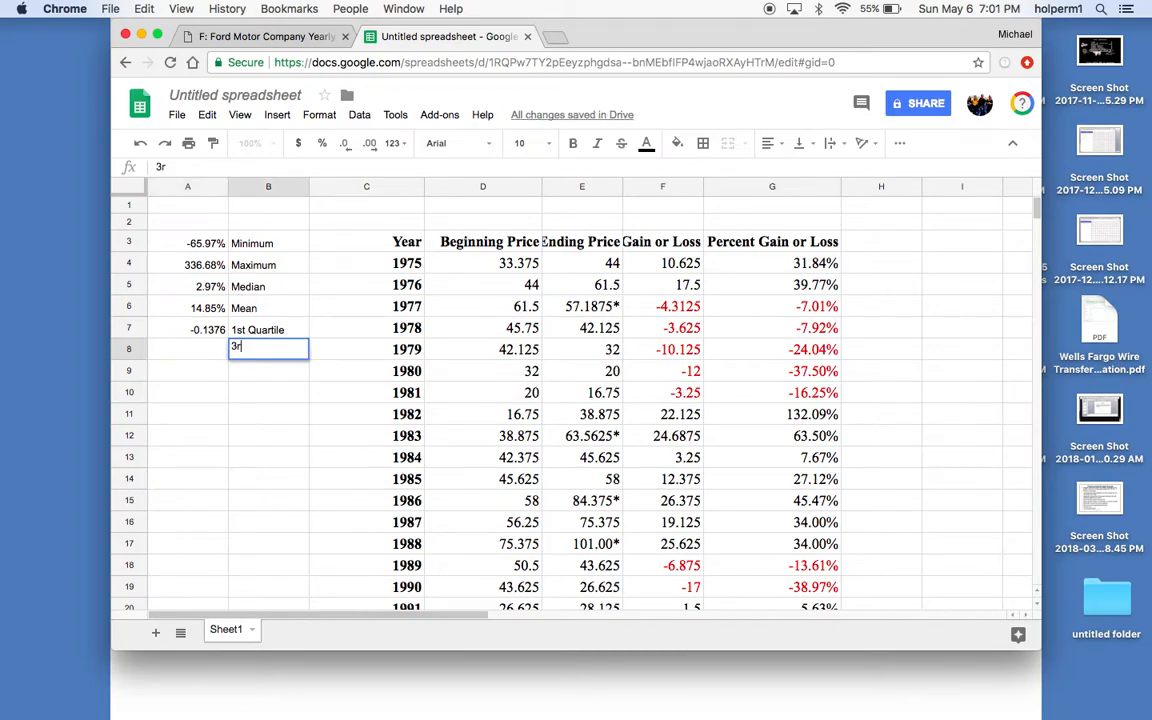
{"action": "type", "text": "d Quartil"}
{"action": "left_click", "coordinate": [194, 347]}
{"action": "type", "text": "=qu"}
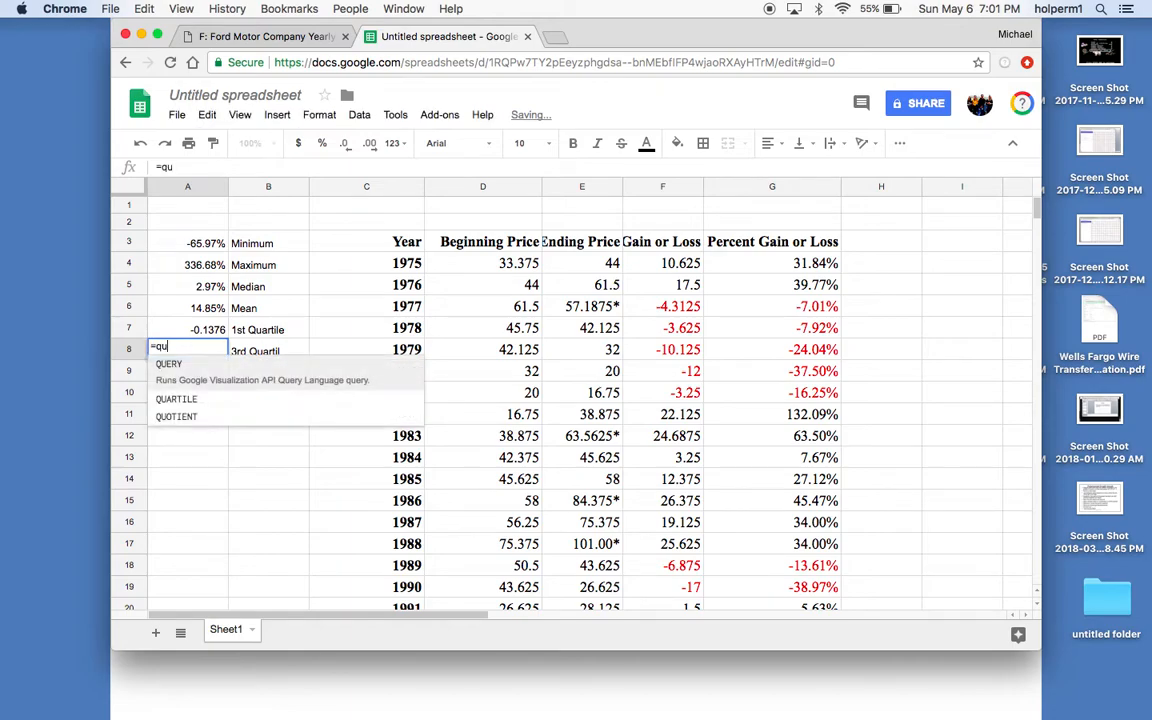
{"action": "type", "text": "artil"}
{"action": "key", "text": "Tab"}
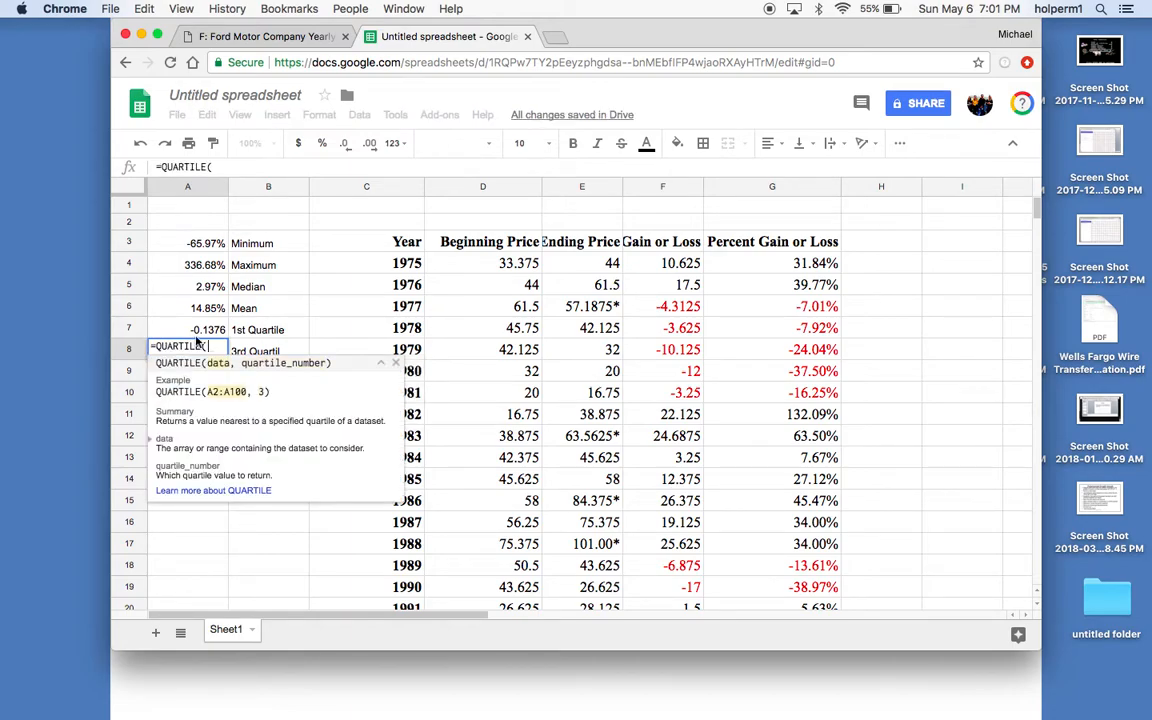
{"action": "type", "text": "g4"}
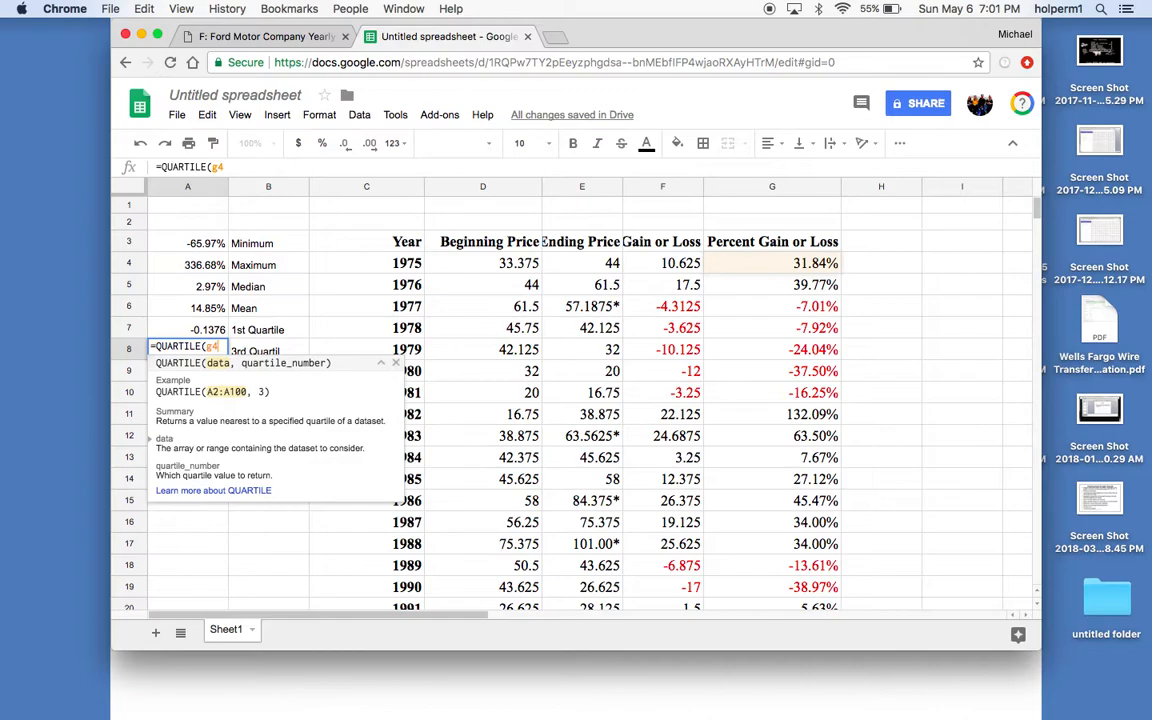
{"action": "type", "text": ":g46,"}
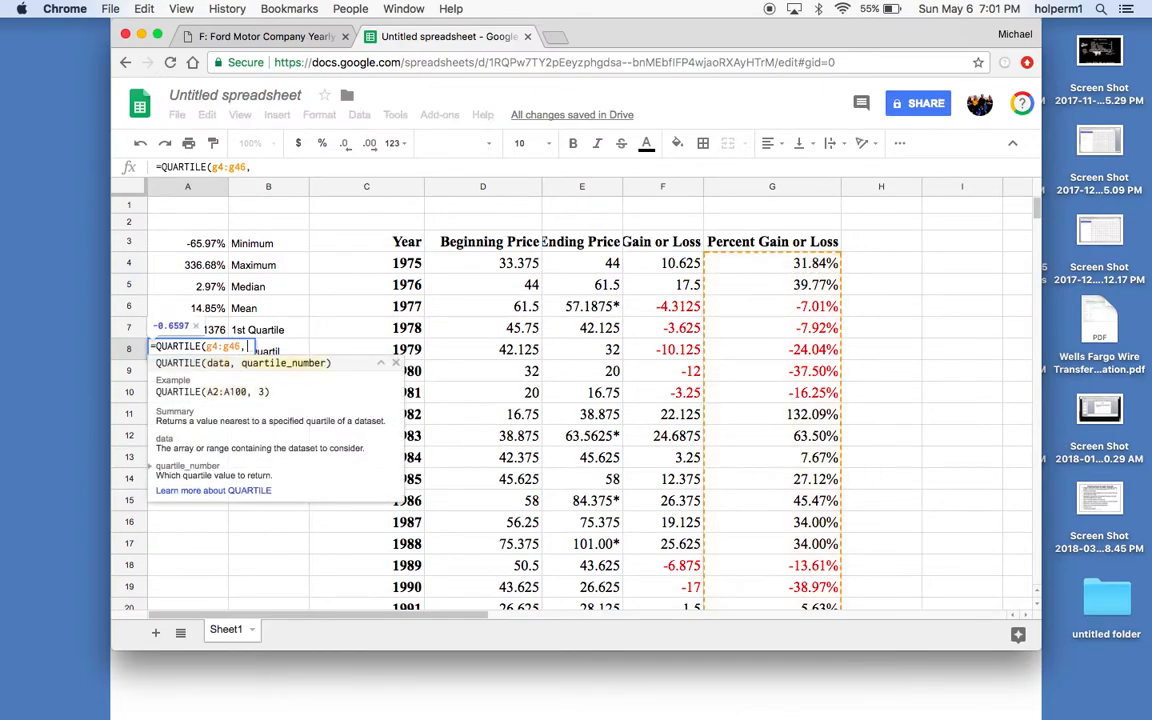
{"action": "type", "text": "3"}
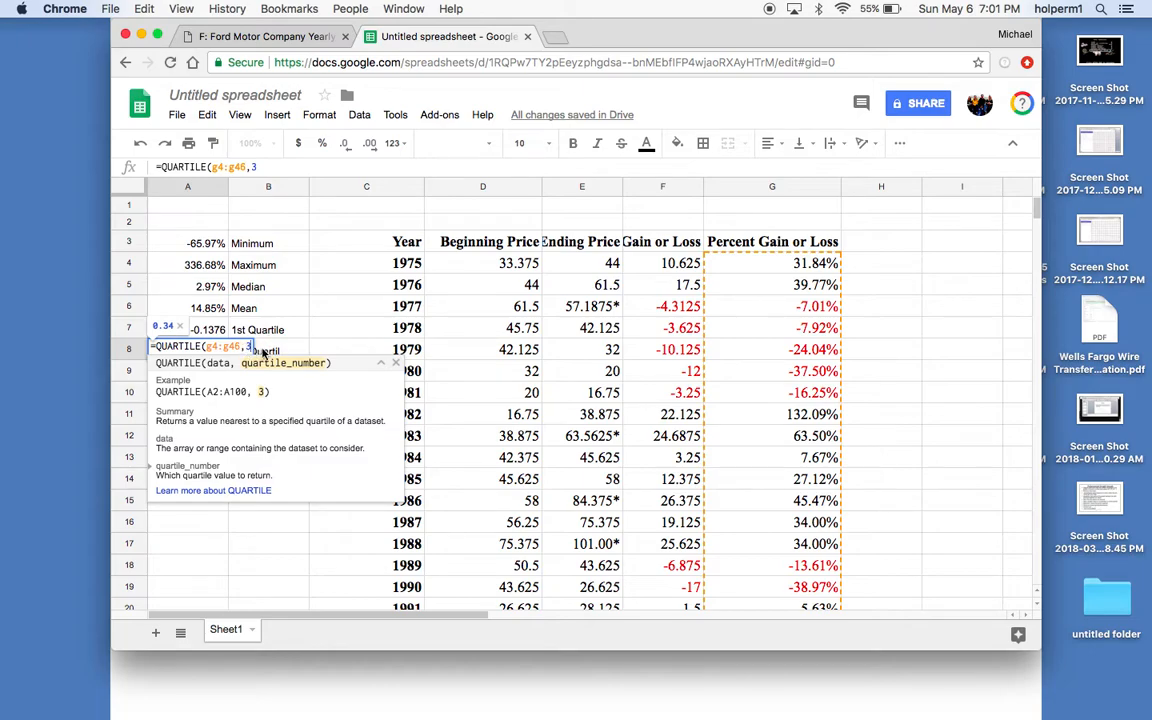
{"action": "key", "text": "Return"}
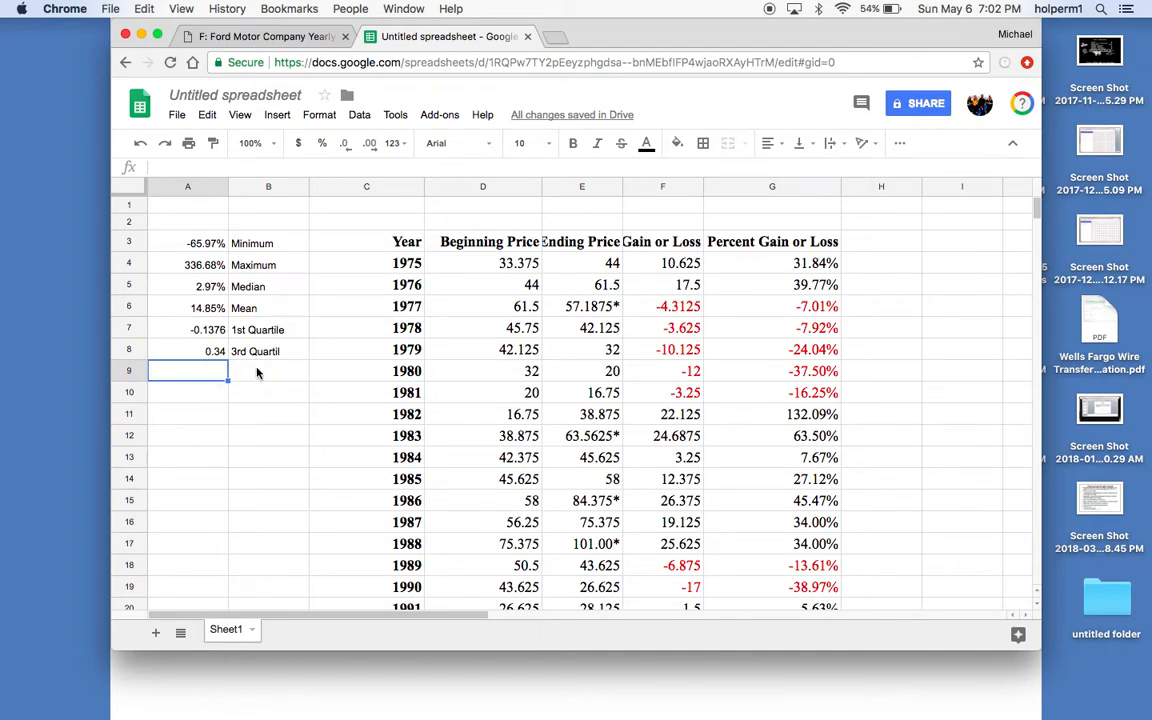
Step: Enter the label Standard Deviation in cell B9 and widen column B to fit it
{"action": "key", "text": "Right"}
{"action": "type", "text": "Standard Deviation"}
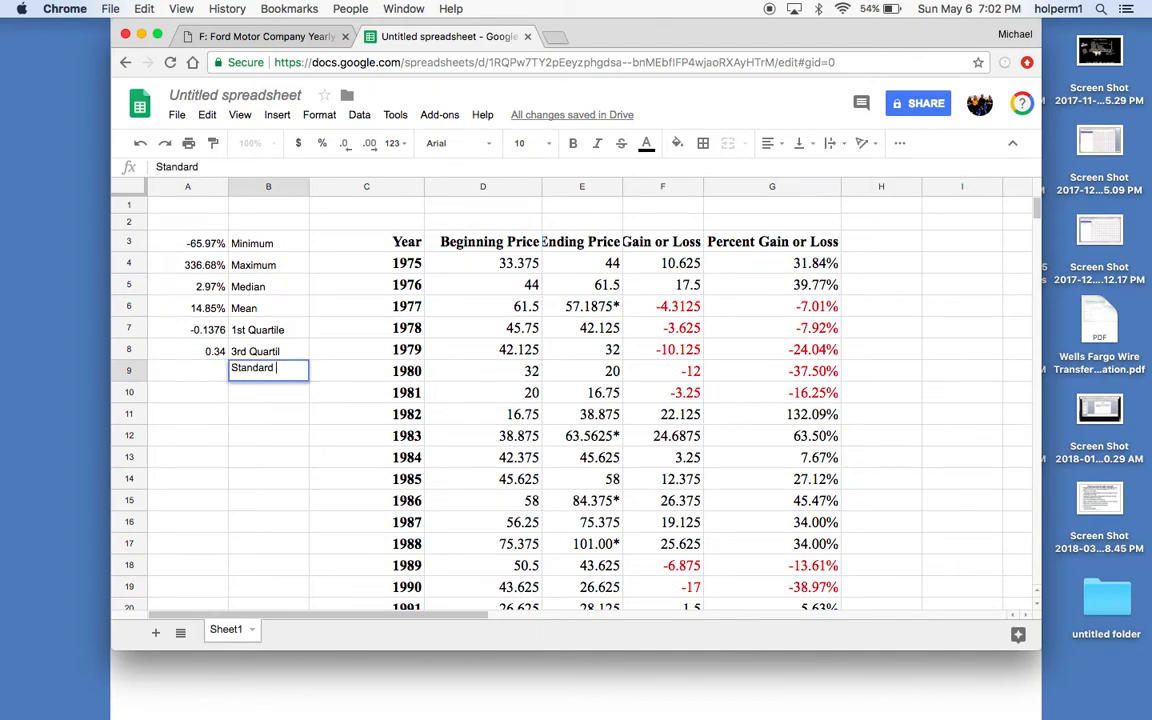
{"action": "left_click", "coordinate": [190, 370]}
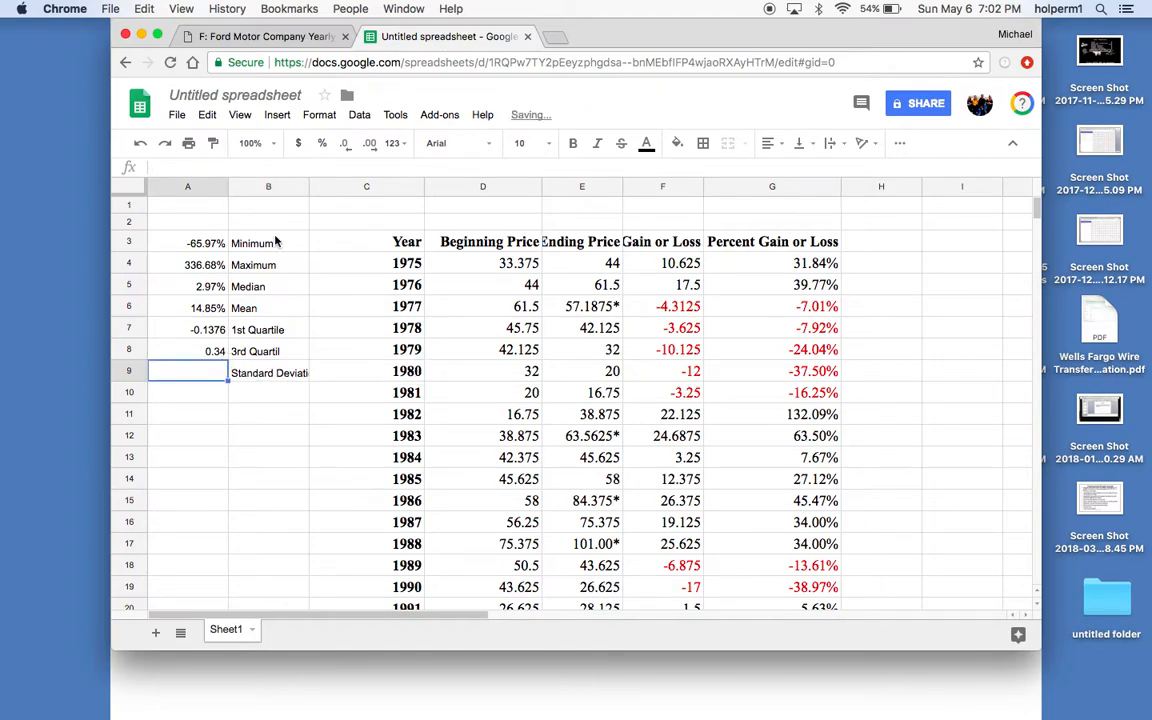
{"action": "left_click_drag", "start_coordinate": [309, 186], "coordinate": [333, 186]}
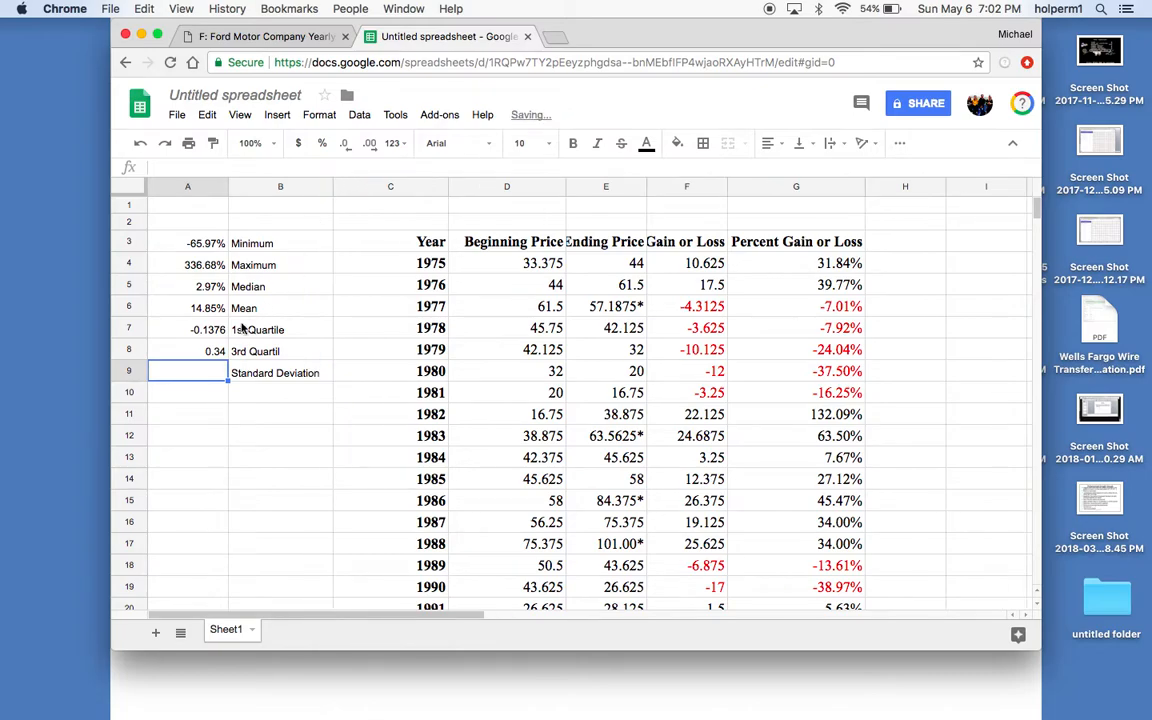
Step: Calculate the sample standard deviation of G4:G46 with a STDEV formula in cell A9
{"action": "type", "text": "=st"}
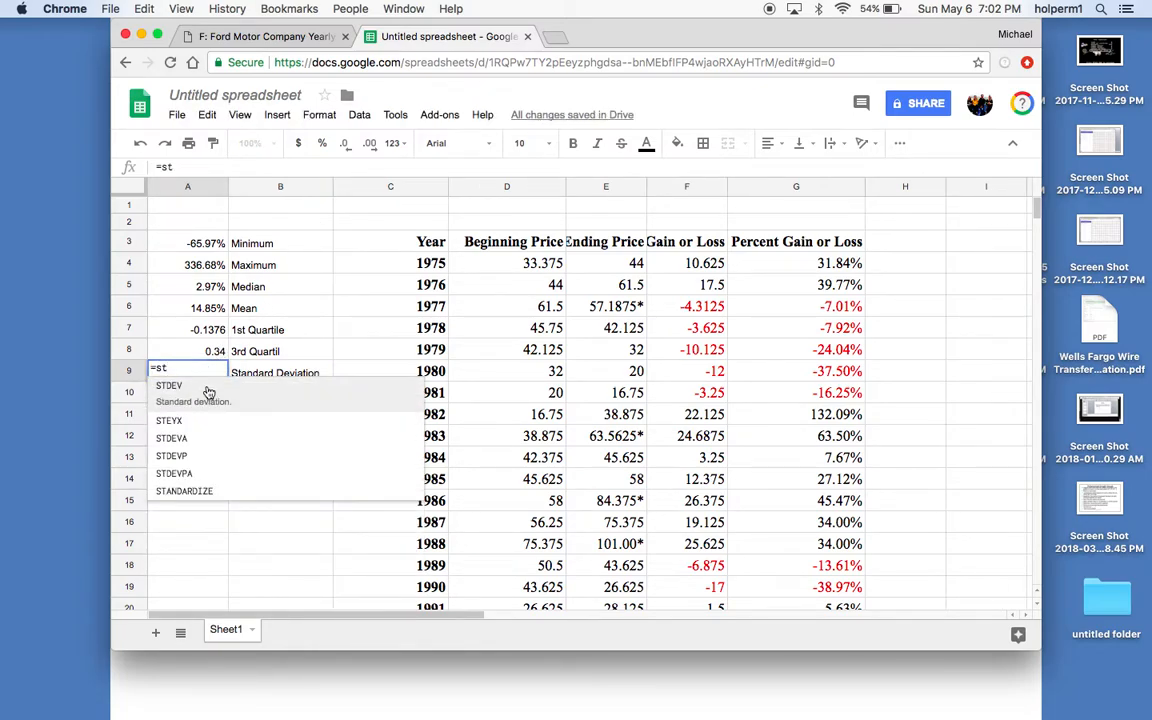
{"action": "left_click", "coordinate": [208, 392]}
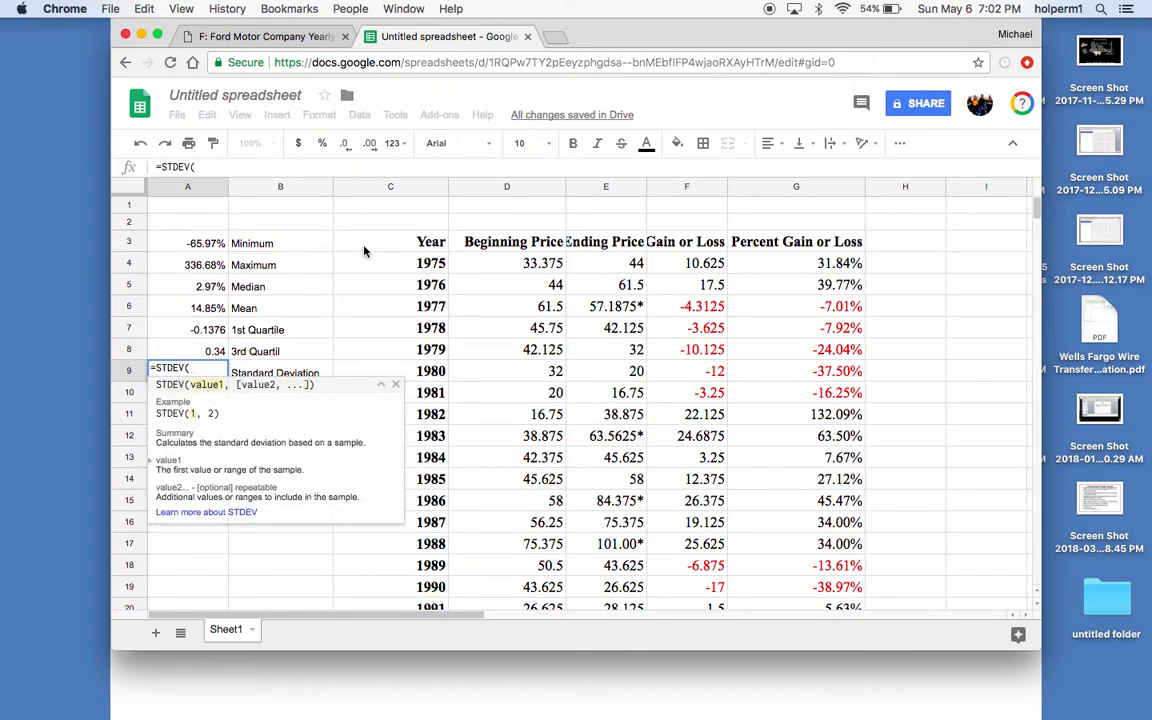
{"action": "type", "text": "g4:"}
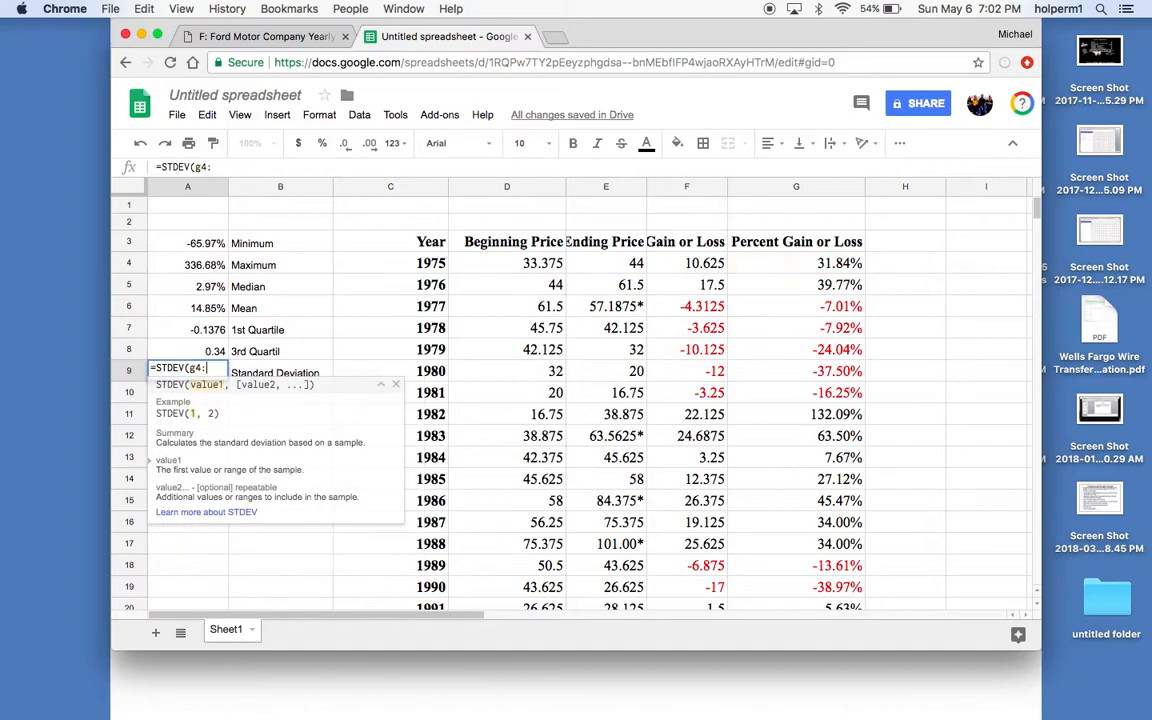
{"action": "type", "text": "g46"}
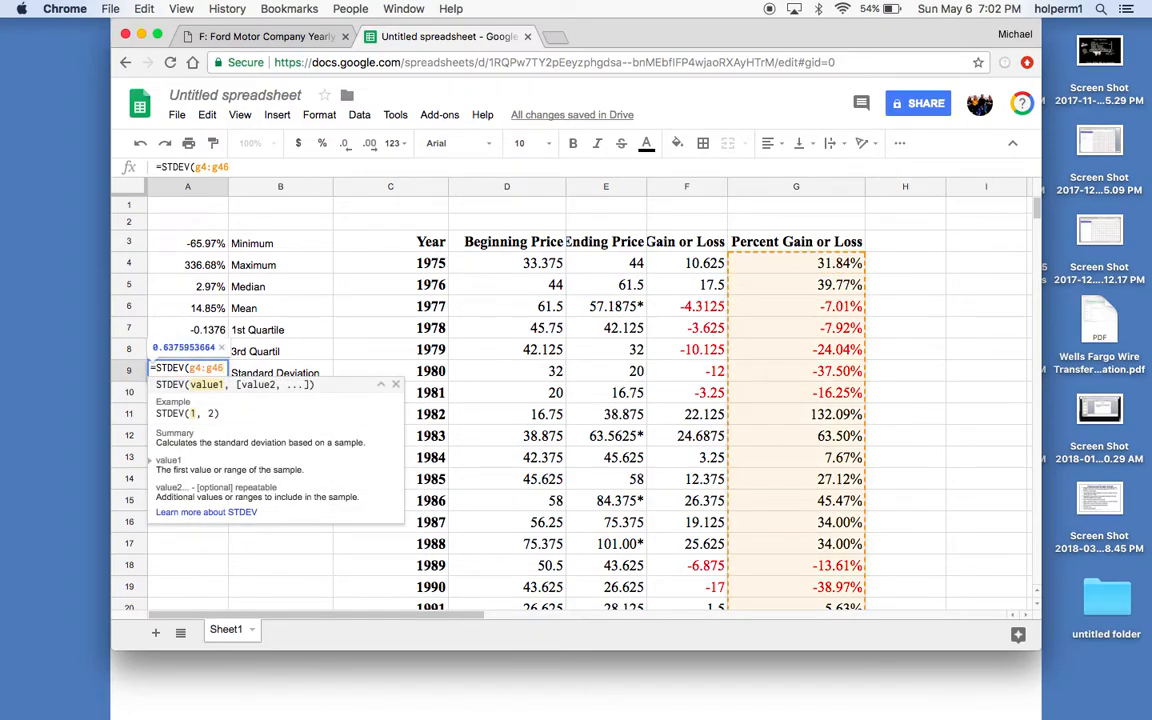
{"action": "key", "text": "Return"}
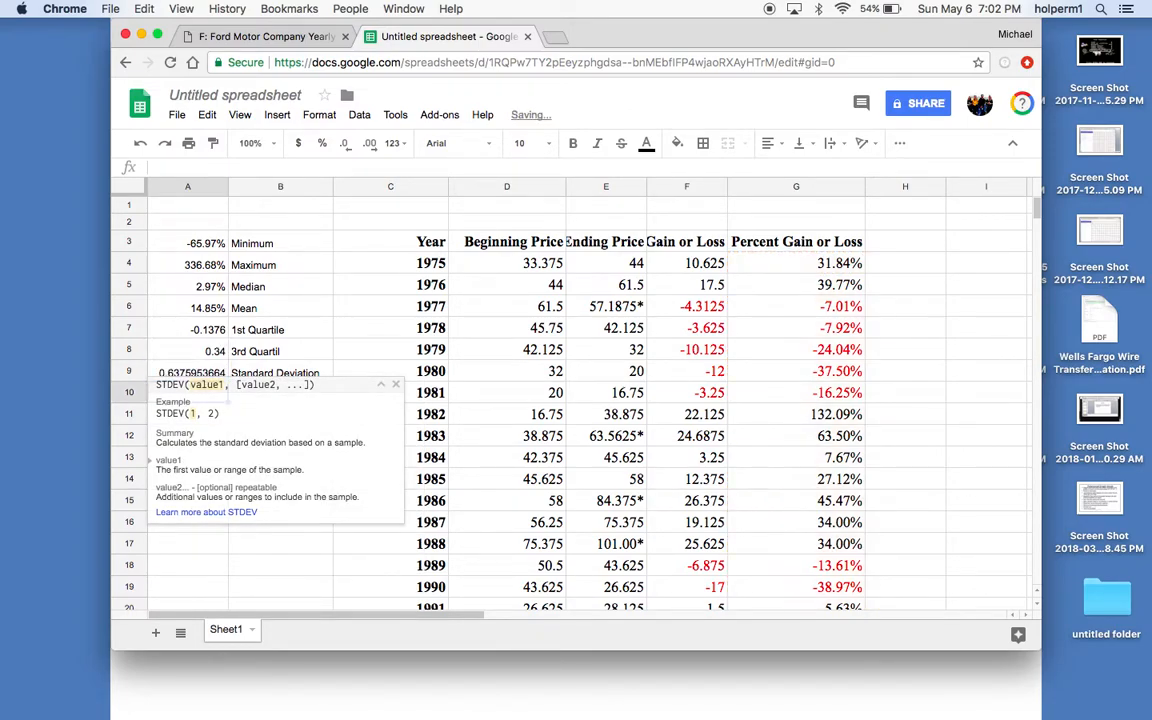